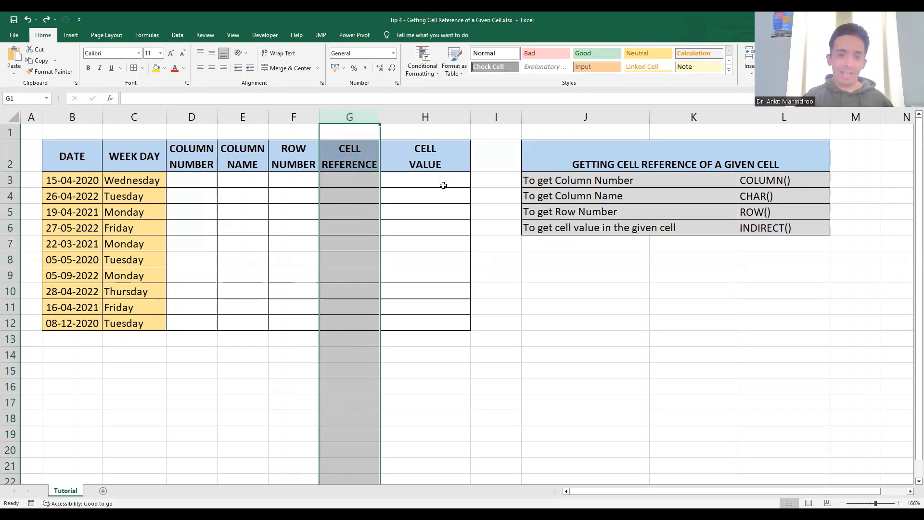
# Examine the empty result columns D through H, the COLUMN() entry in the function list and the Week Day column.
pyautogui.click(425, 117)
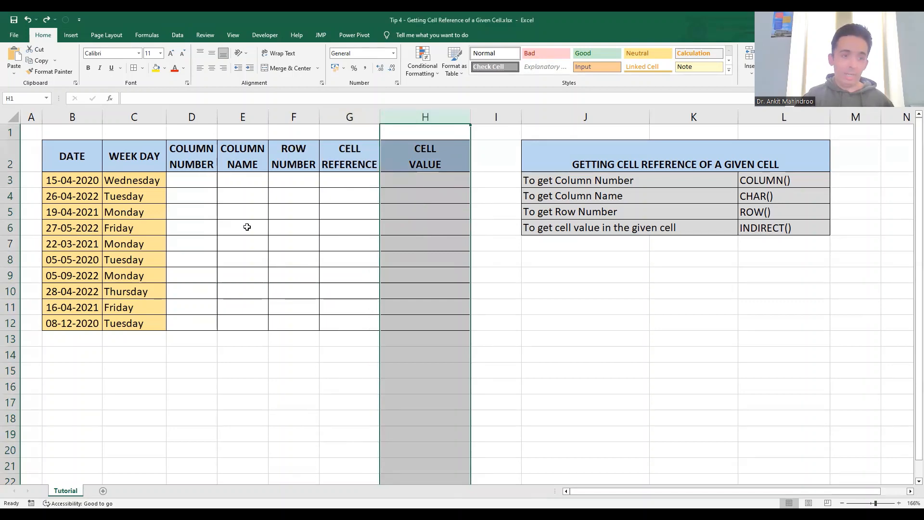
pyautogui.click(190, 160)
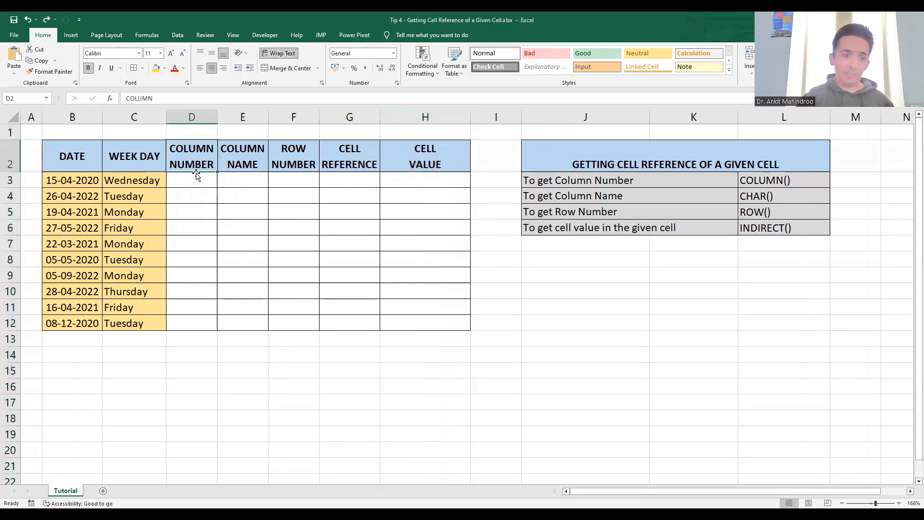
pyautogui.click(192, 117)
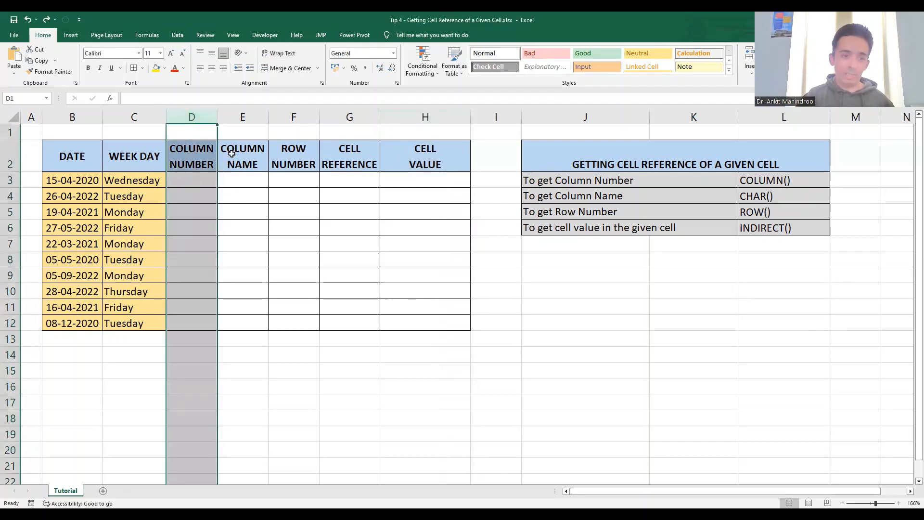
pyautogui.click(244, 117)
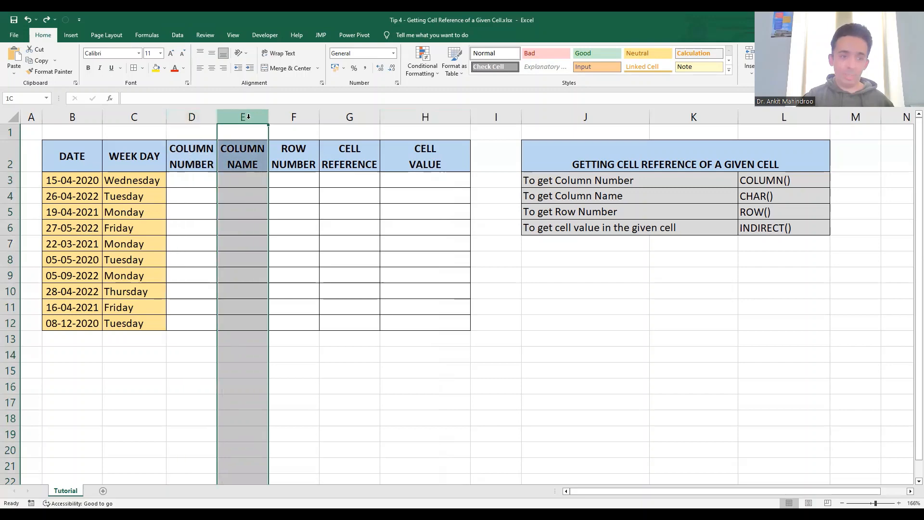
pyautogui.click(298, 118)
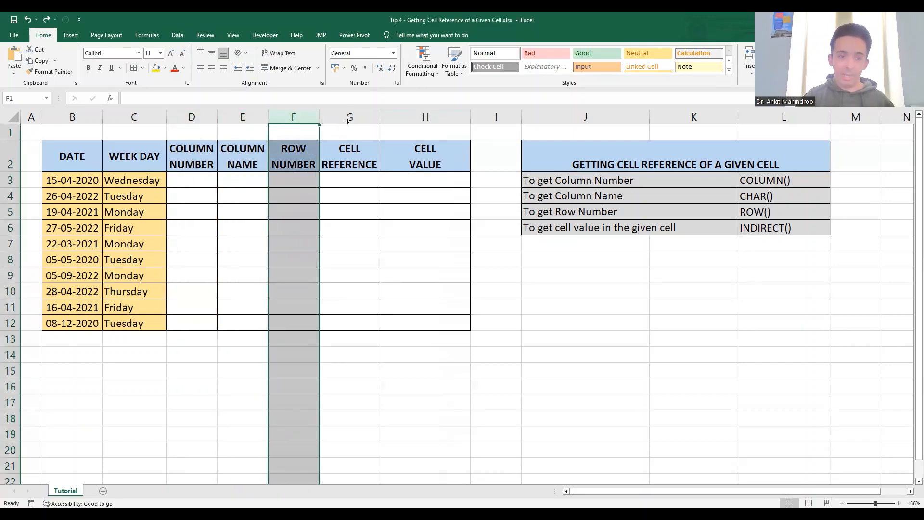
pyautogui.click(352, 117)
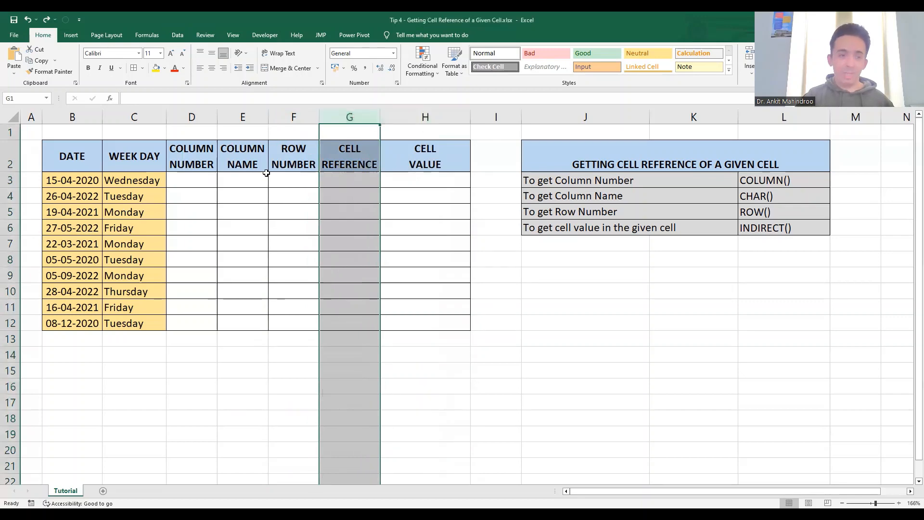
pyautogui.click(185, 181)
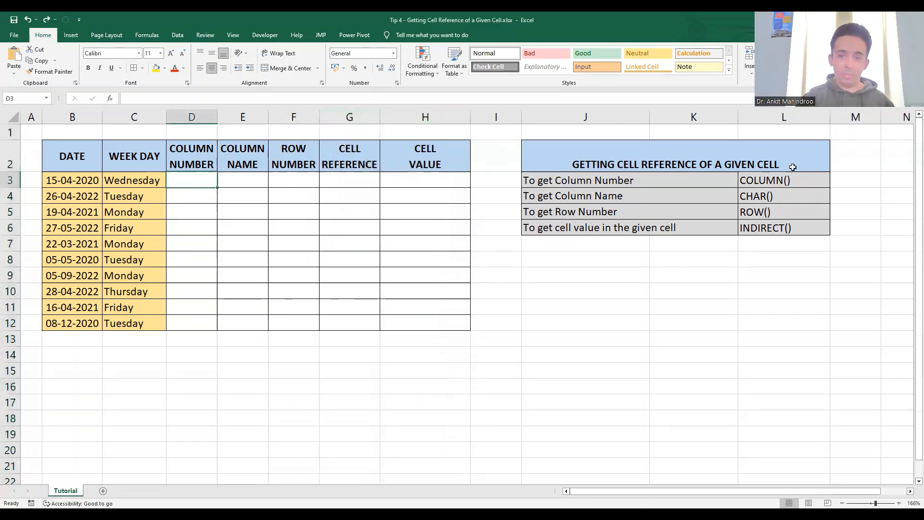
pyautogui.click(794, 179)
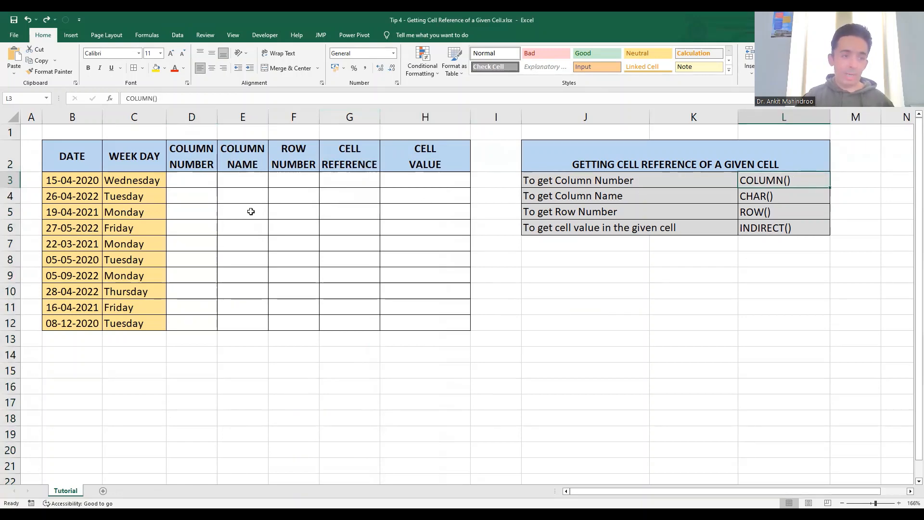
pyautogui.click(134, 117)
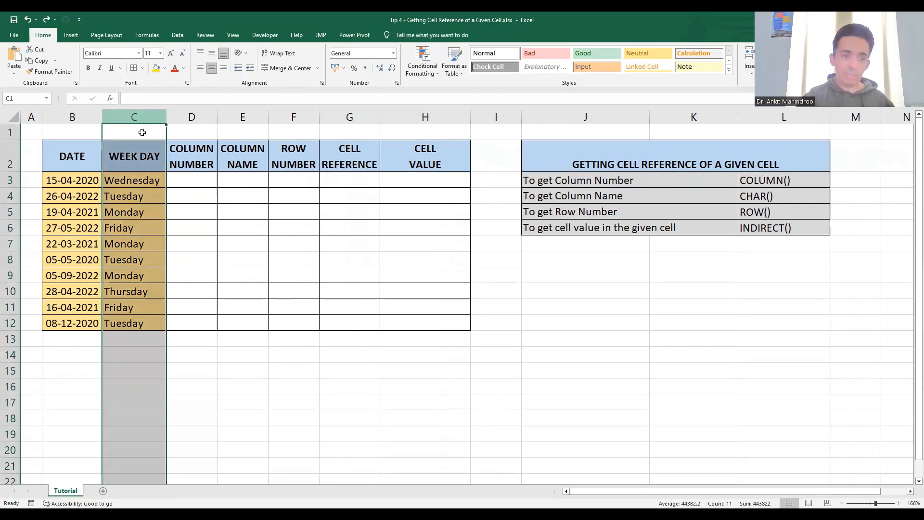
# Enter the formula =COLUMN(C3) in cell D3 to get the column number of the first weekday.
pyautogui.click(190, 182)
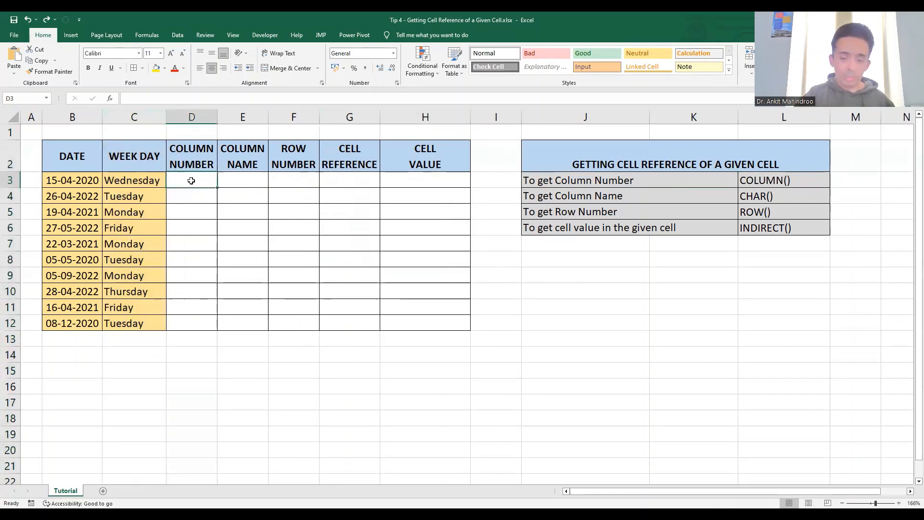
pyautogui.write('=')
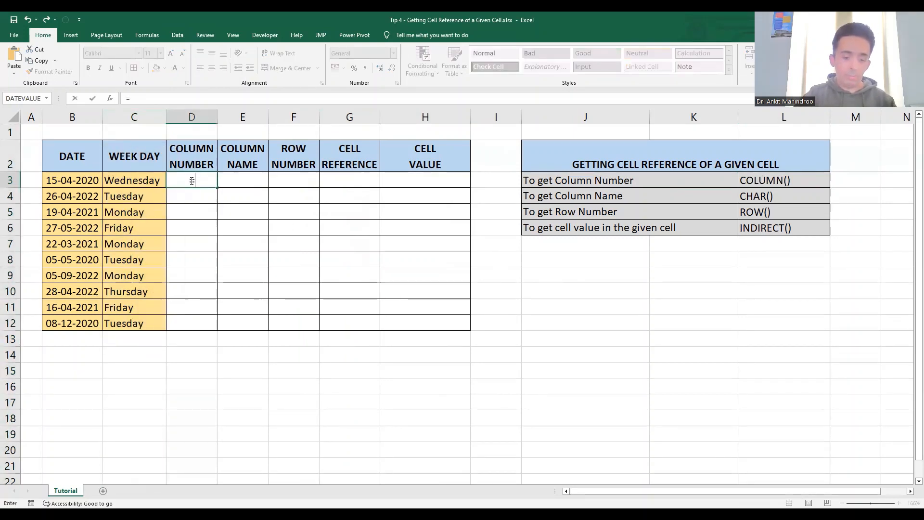
pyautogui.write('column')
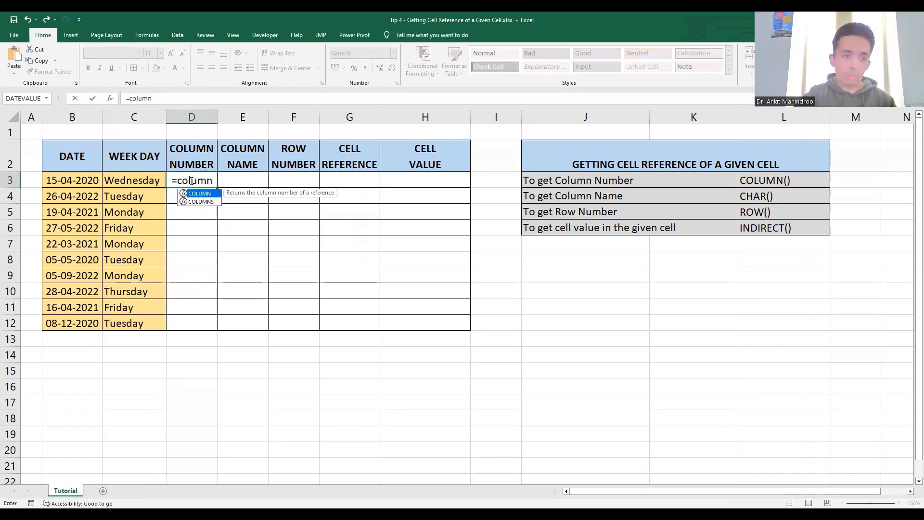
pyautogui.write('(')
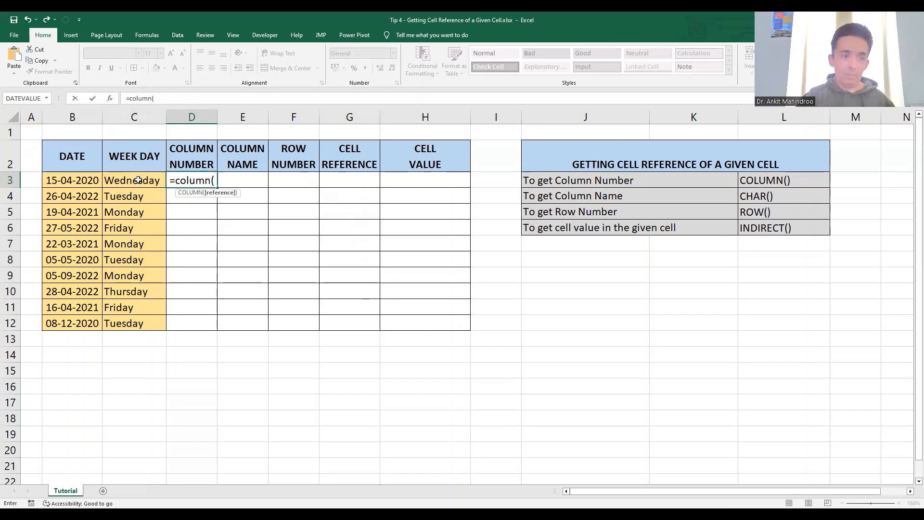
pyautogui.click(138, 180)
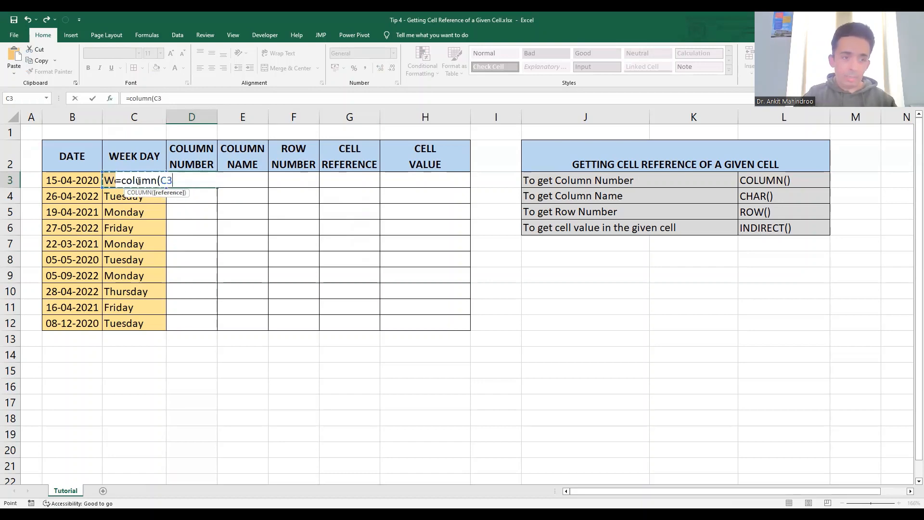
pyautogui.write(')')
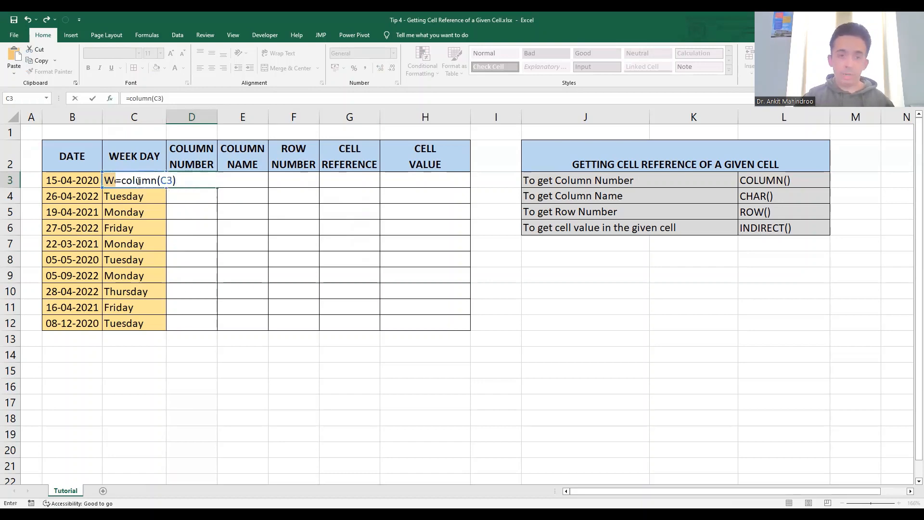
pyautogui.press('Return')
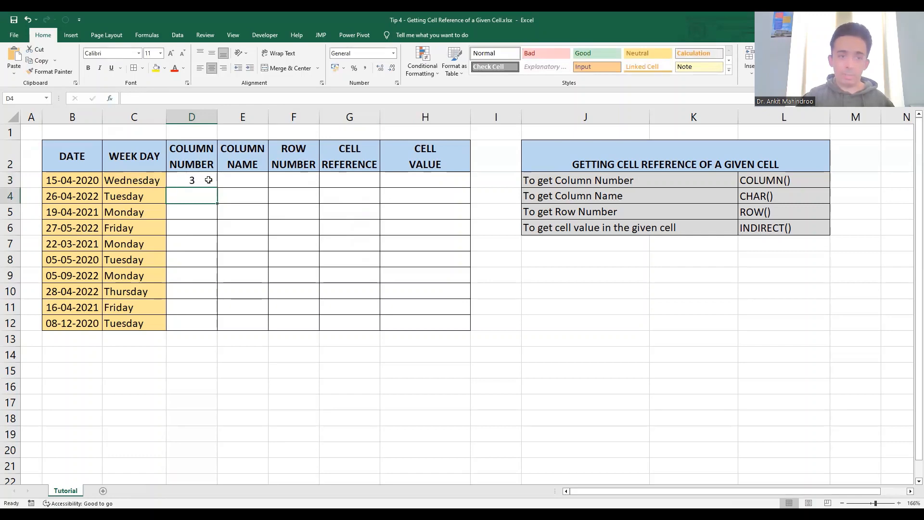
# Fill the COLUMN formula from D3 down the Column Number column through D12.
pyautogui.click(30, 115)
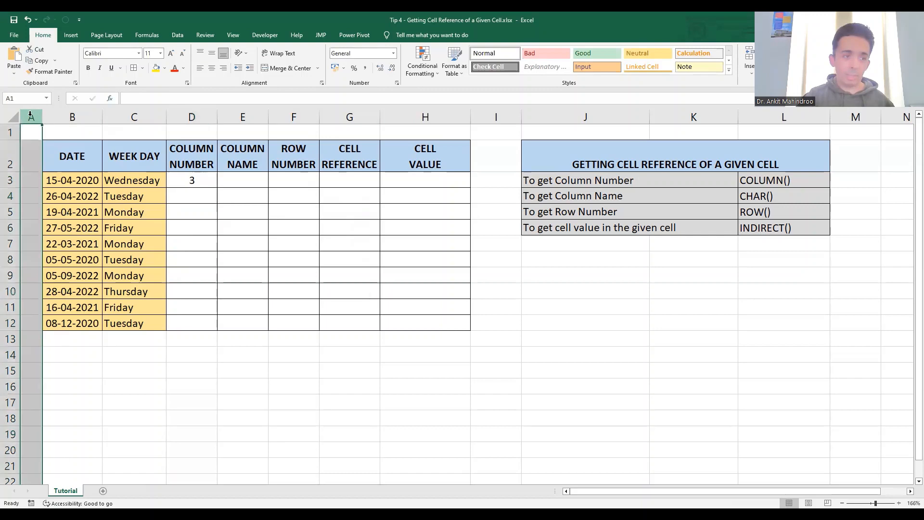
pyautogui.click(73, 116)
pyautogui.click(137, 112)
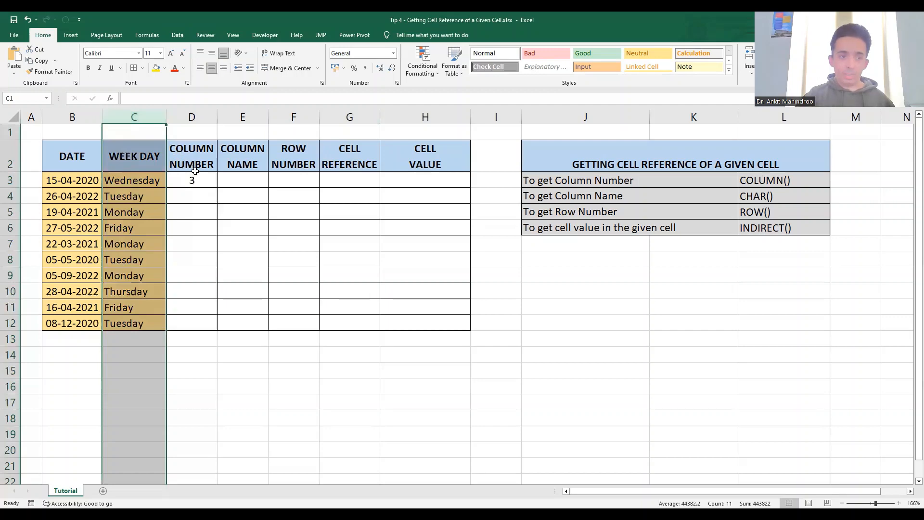
pyautogui.click(197, 180)
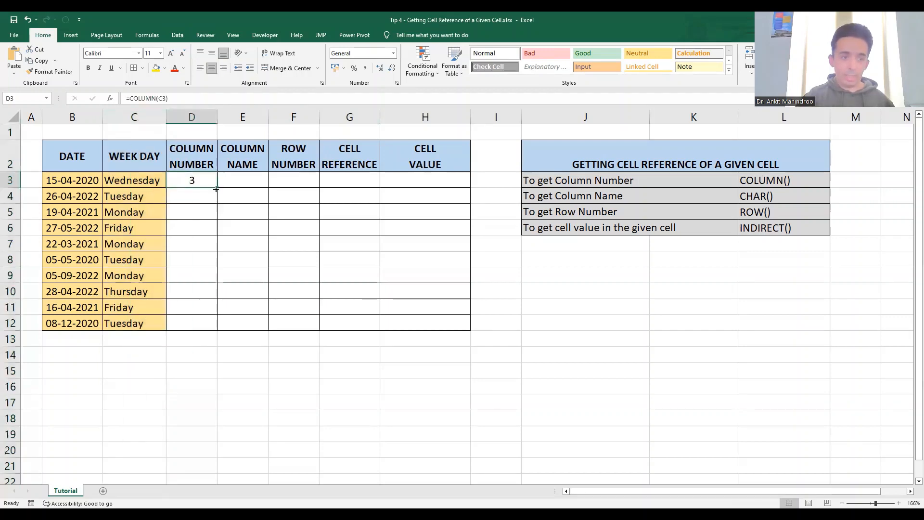
pyautogui.doubleClick(219, 187)
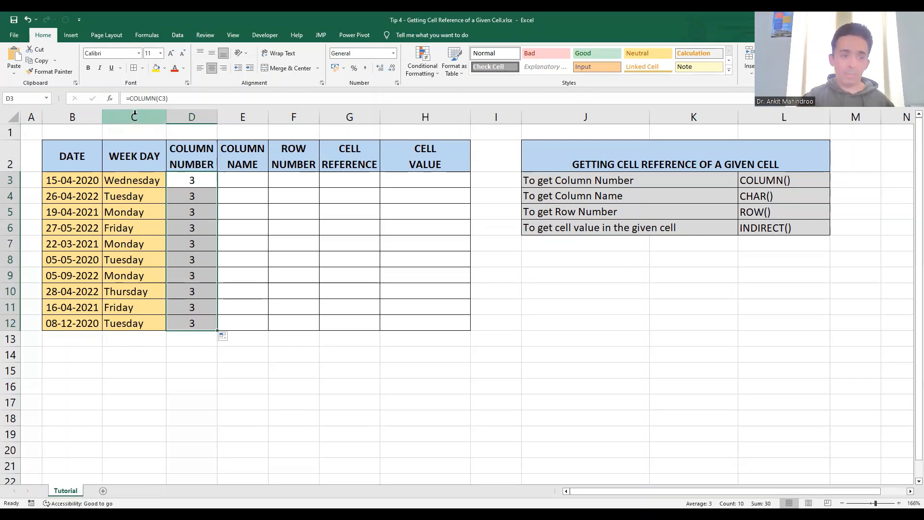
# Enter the formula =CHAR(D3+64) in cell E3 and fill it down the Column Name column through E12.
pyautogui.click(251, 181)
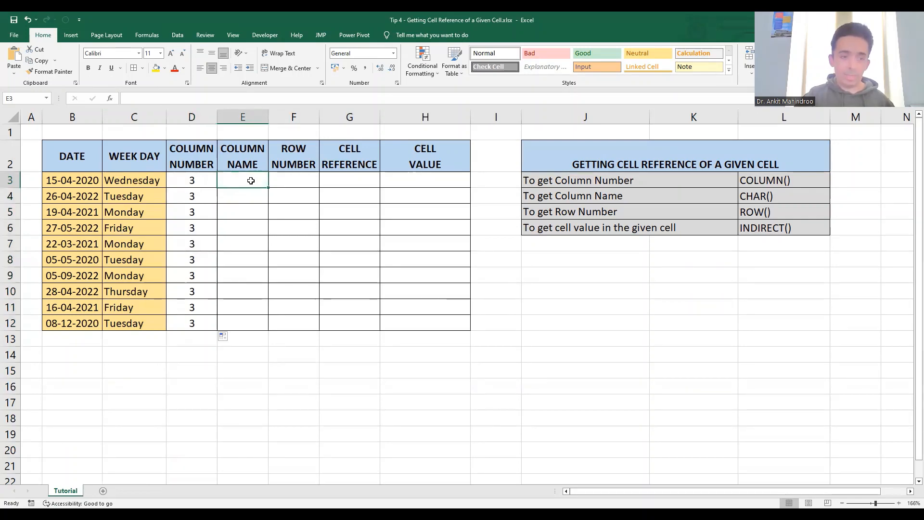
pyautogui.write('=')
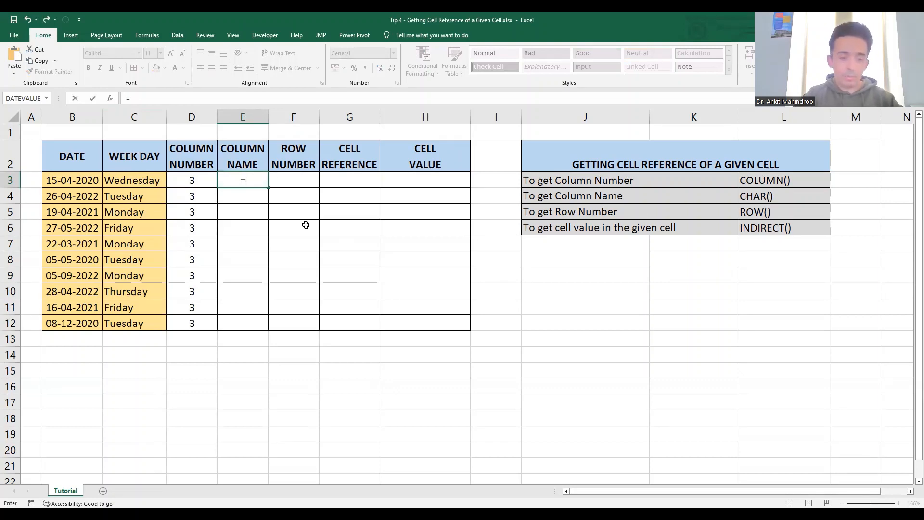
pyautogui.write('CHAR')
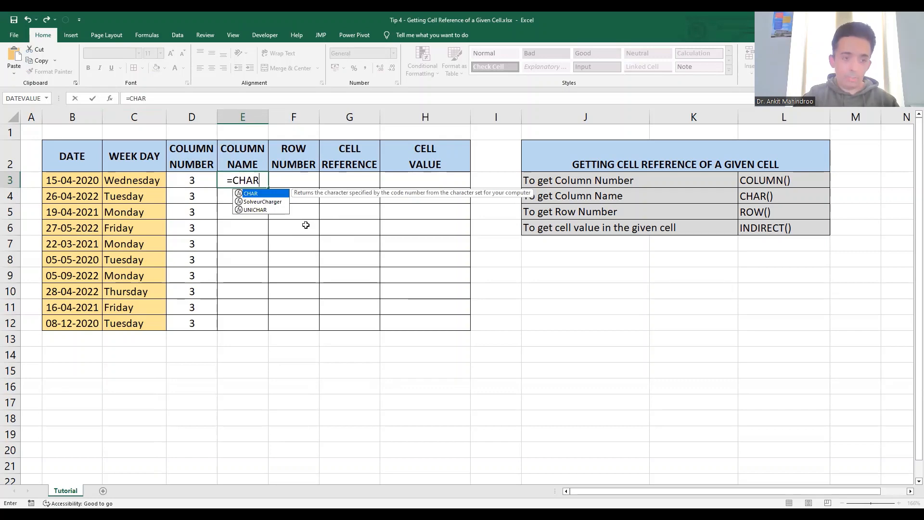
pyautogui.write('(')
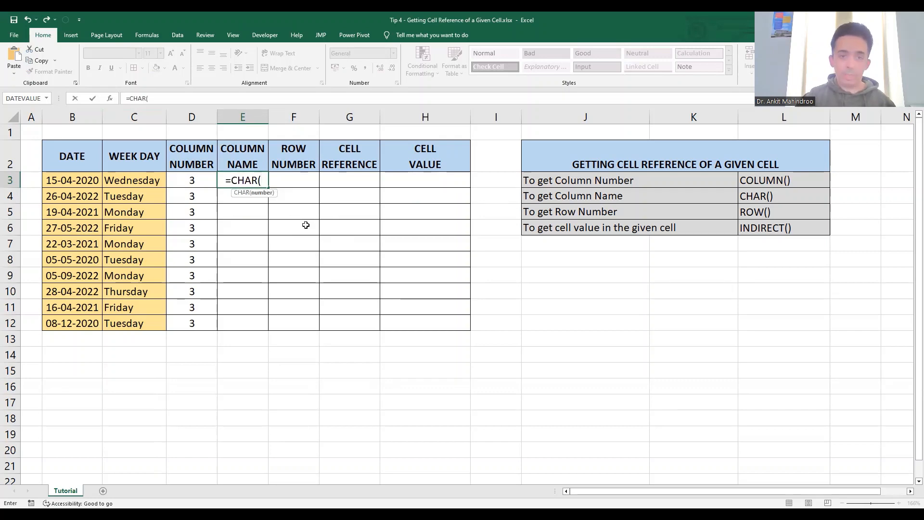
pyautogui.click(190, 180)
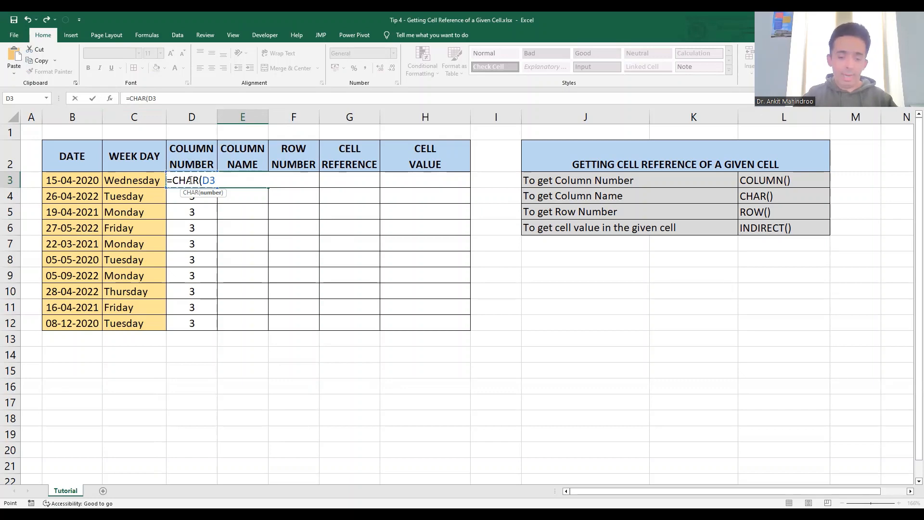
pyautogui.write('+')
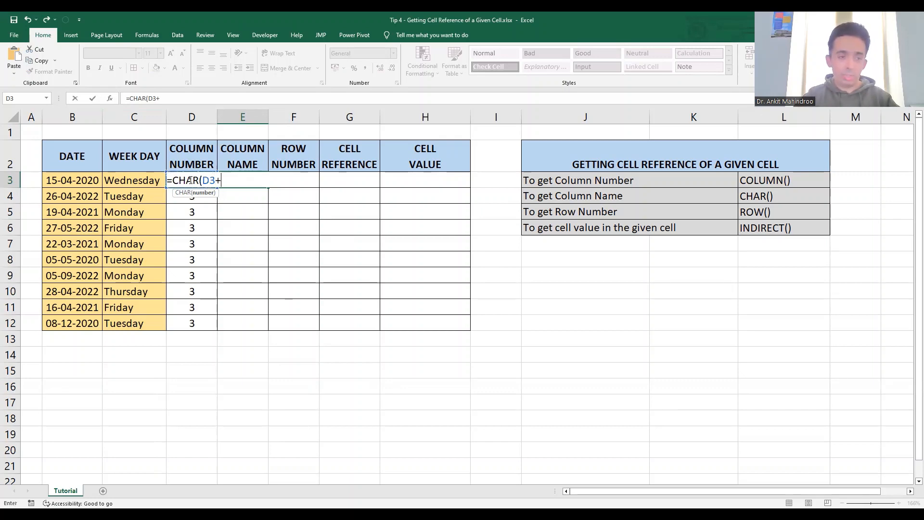
pyautogui.write('64')
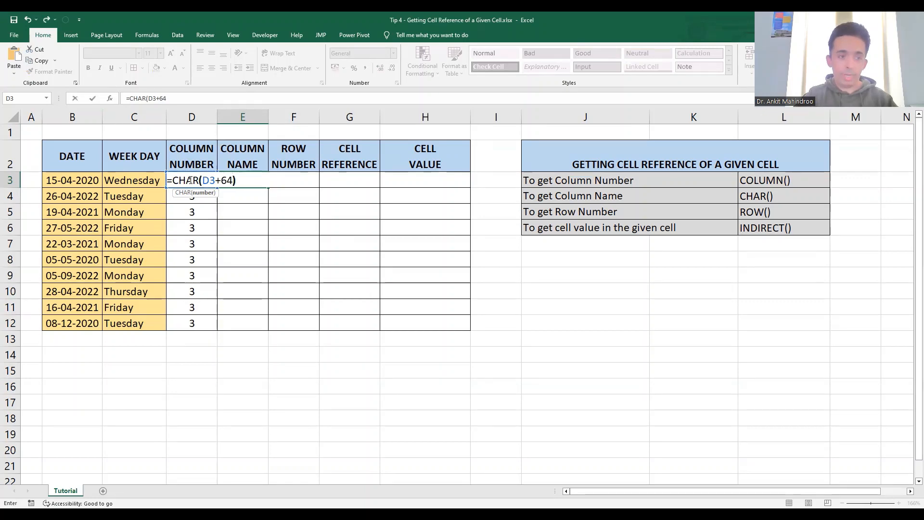
pyautogui.write(')')
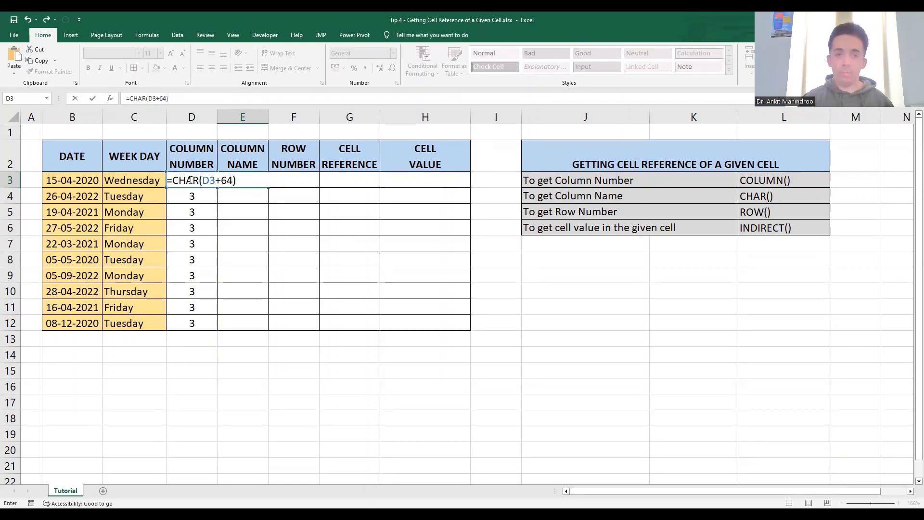
pyautogui.press('Return')
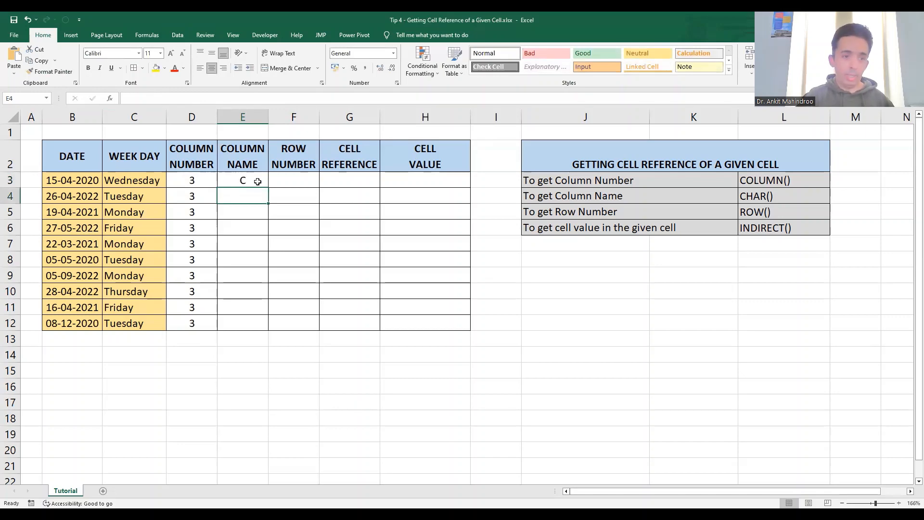
pyautogui.click(261, 183)
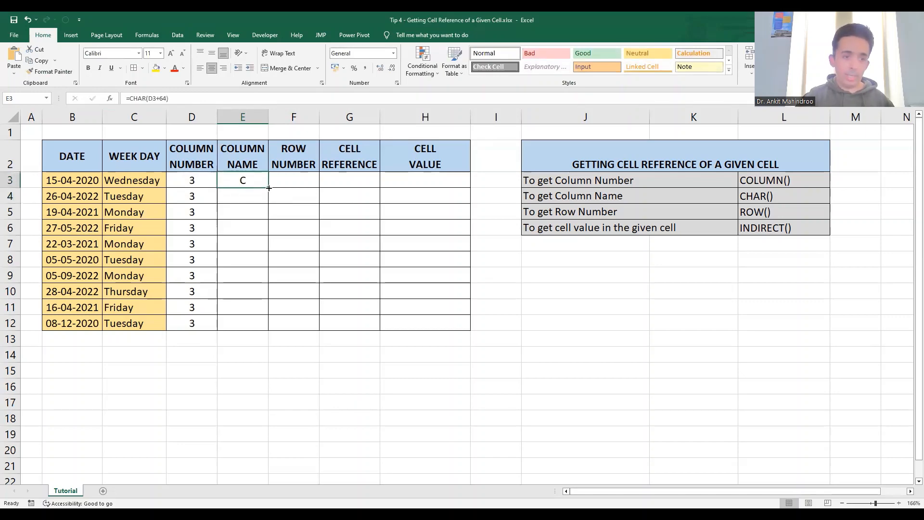
pyautogui.doubleClick(268, 187)
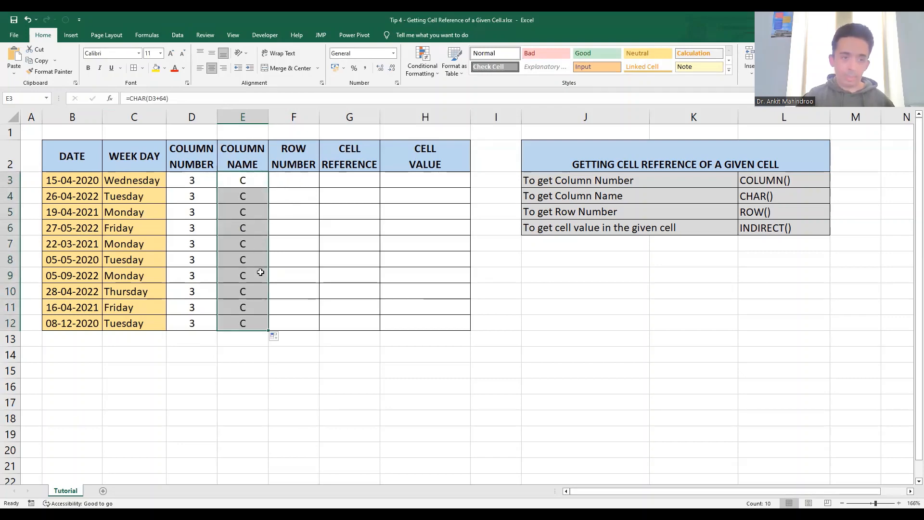
pyautogui.click(311, 182)
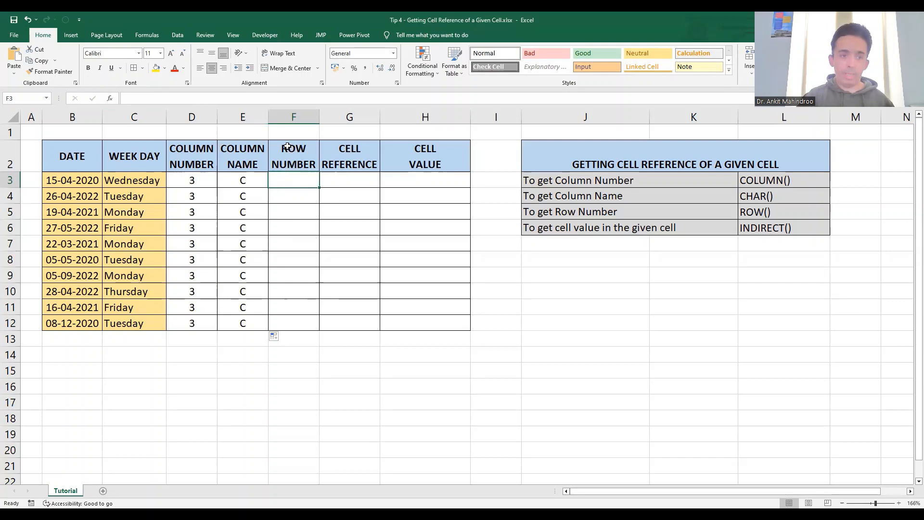
pyautogui.click(192, 110)
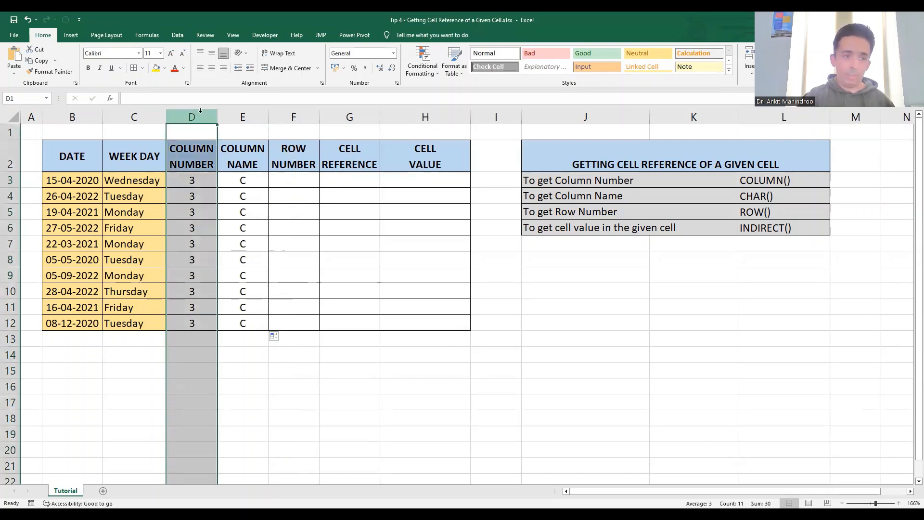
pyautogui.click(240, 117)
pyautogui.click(301, 116)
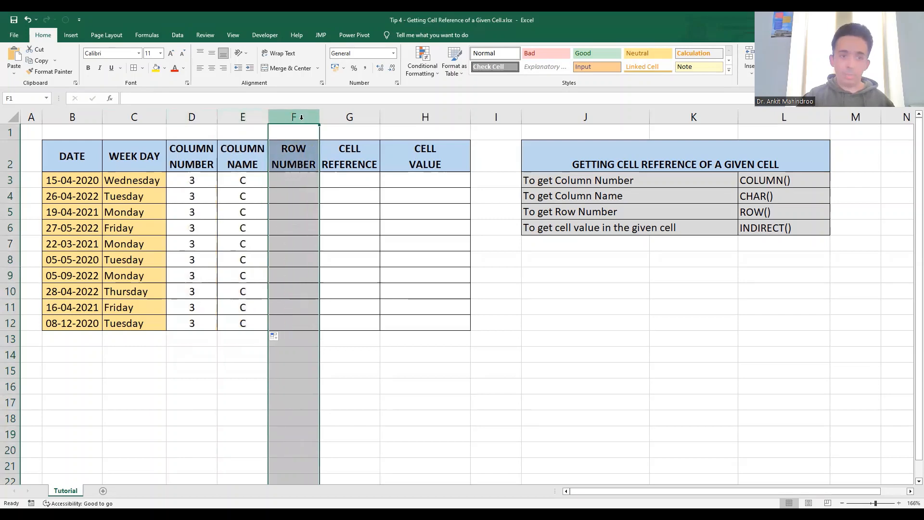
# Enter the formula =ROW(C3) in cell F3 and fill it down the Row Number column through F12.
pyautogui.click(307, 181)
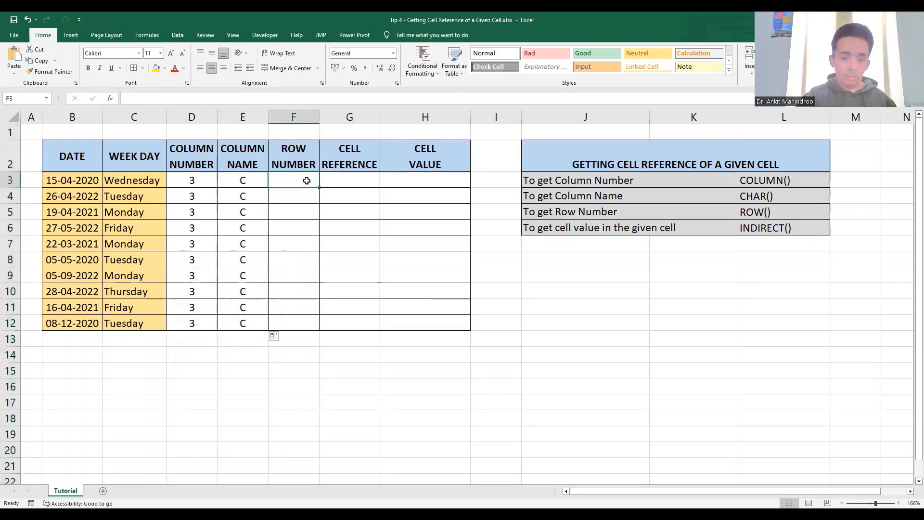
pyautogui.write('=R')
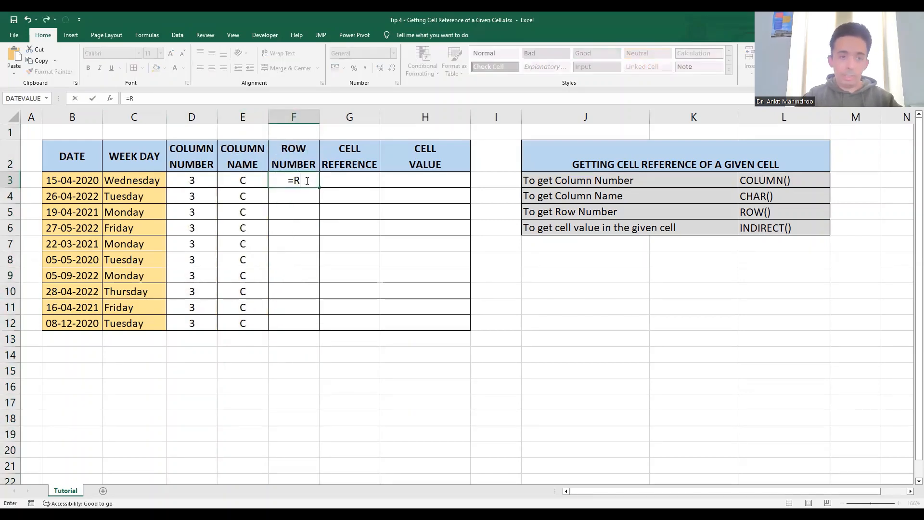
pyautogui.write('OW')
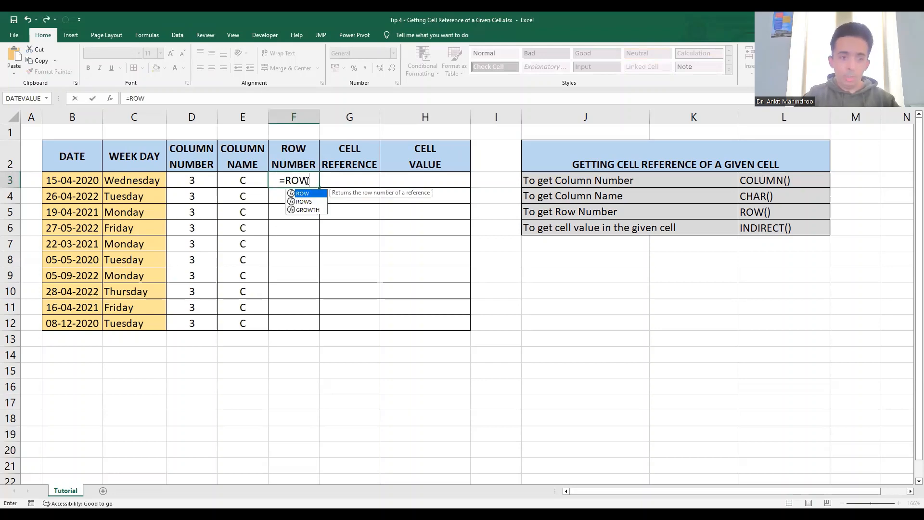
pyautogui.write('(')
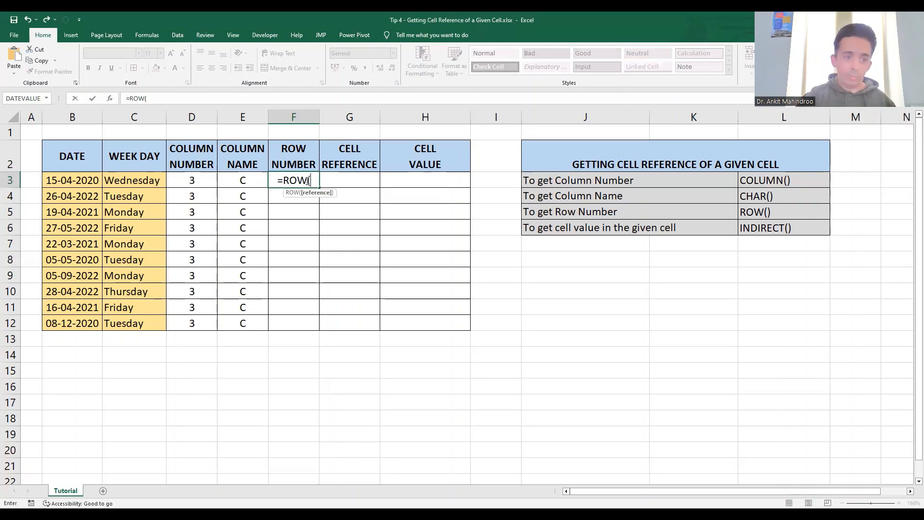
pyautogui.click(138, 180)
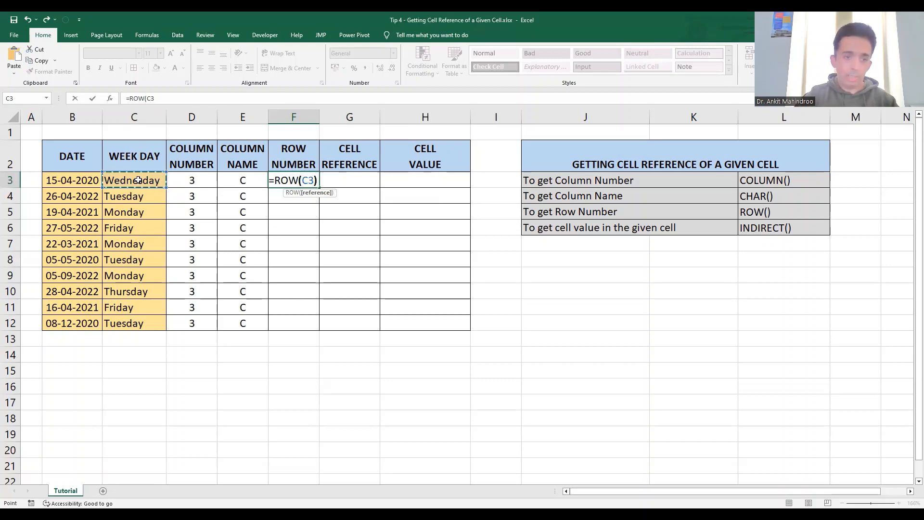
pyautogui.write(')')
pyautogui.press('Return')
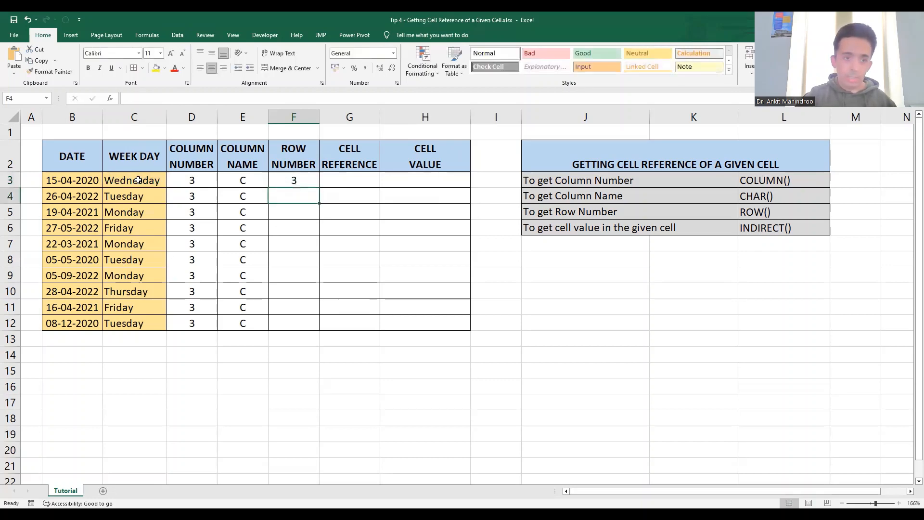
pyautogui.click(307, 180)
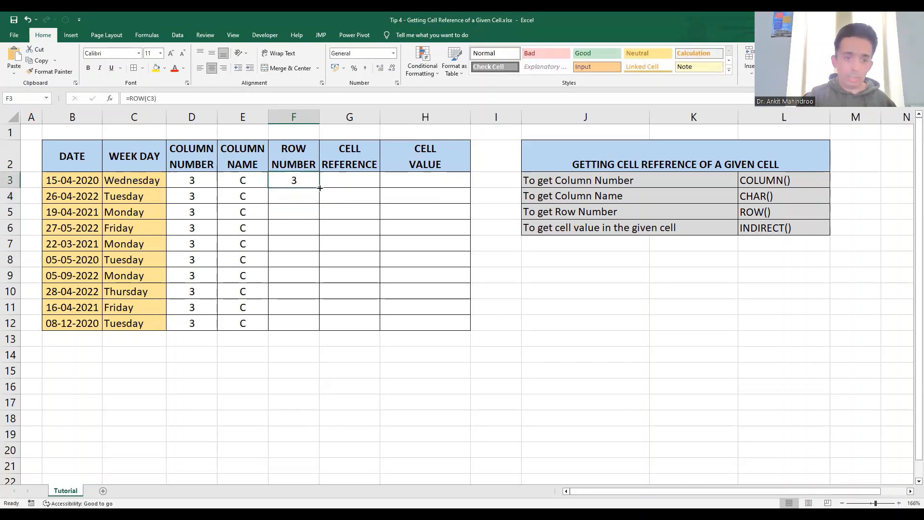
pyautogui.doubleClick(319, 188)
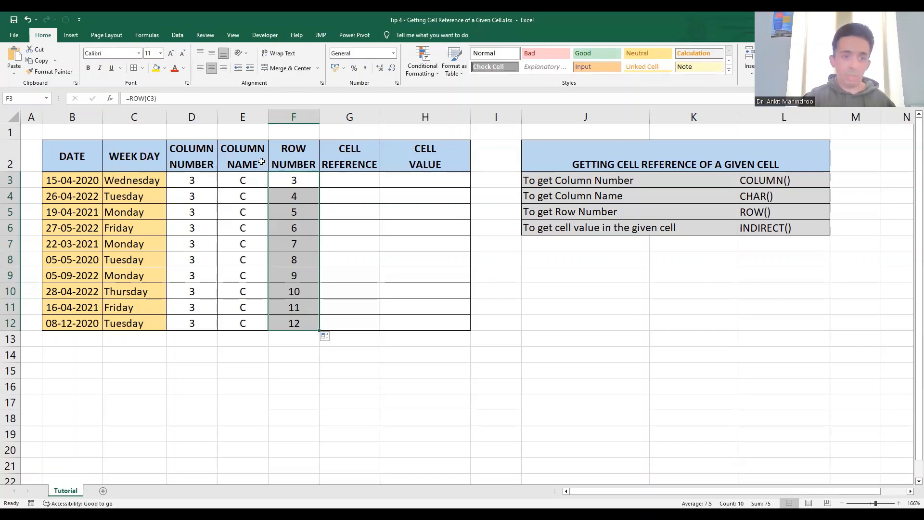
# Join column name and row number with the formula =E3&F3 in cell G3 and fill it down the Cell Reference column through G12.
pyautogui.click(239, 112)
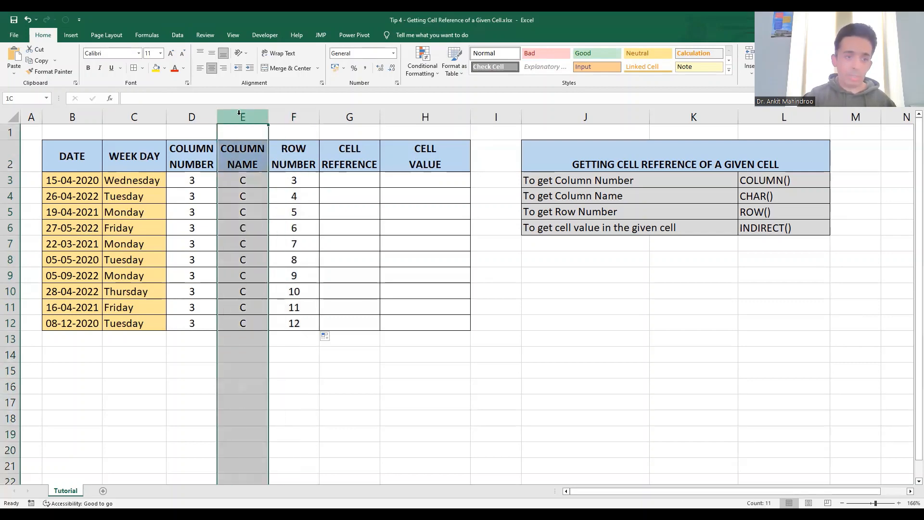
pyautogui.click(293, 116)
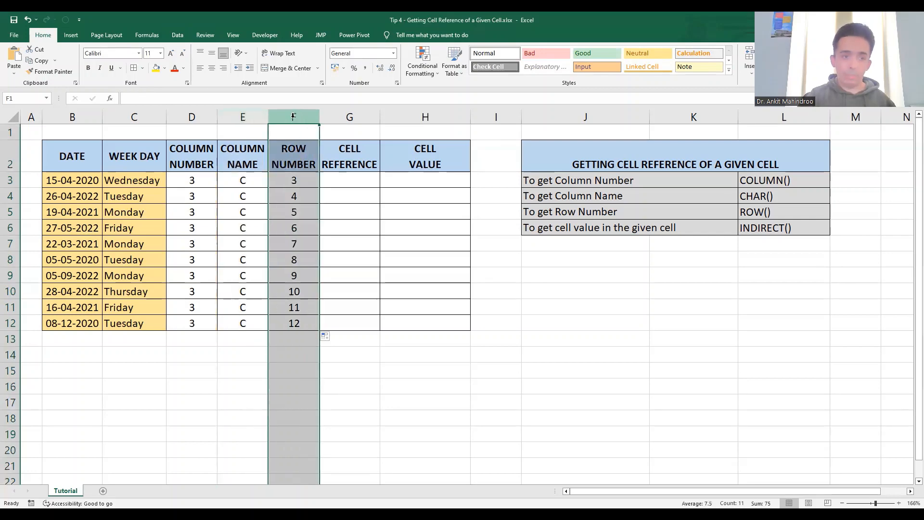
pyautogui.click(351, 179)
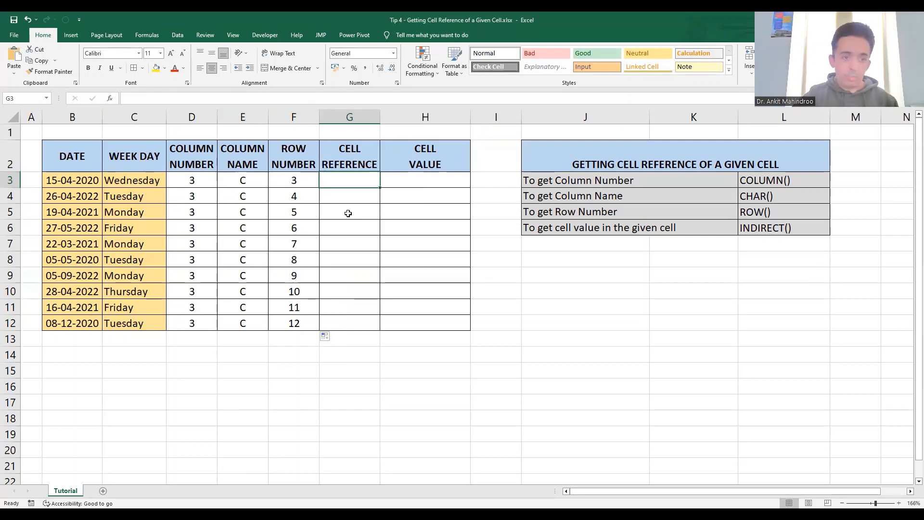
pyautogui.write('=')
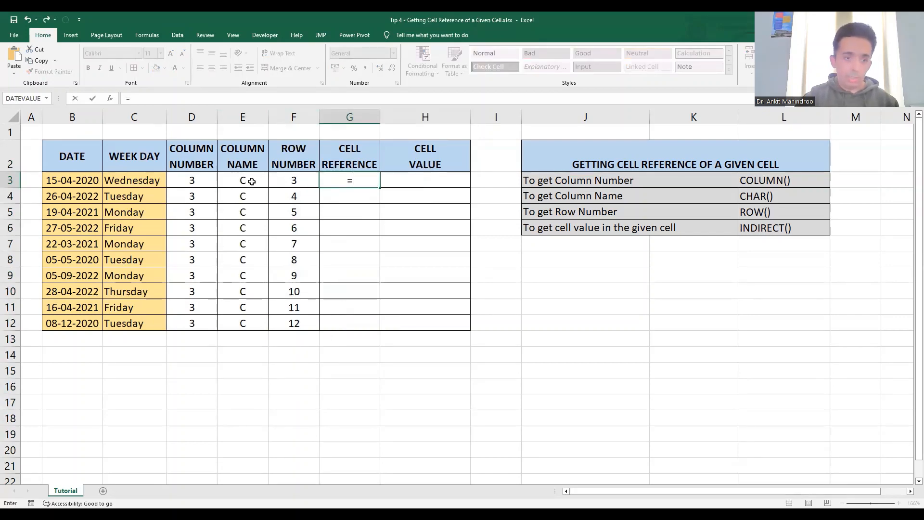
pyautogui.click(252, 181)
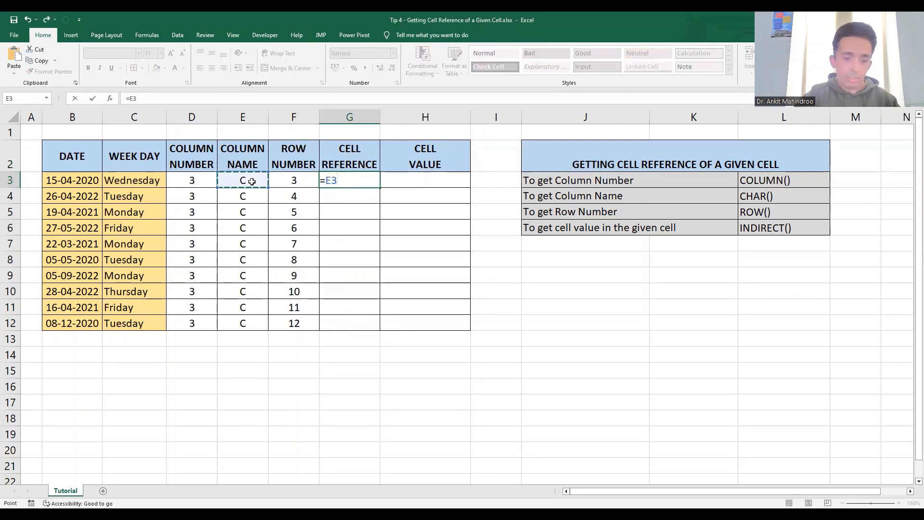
pyautogui.write('&')
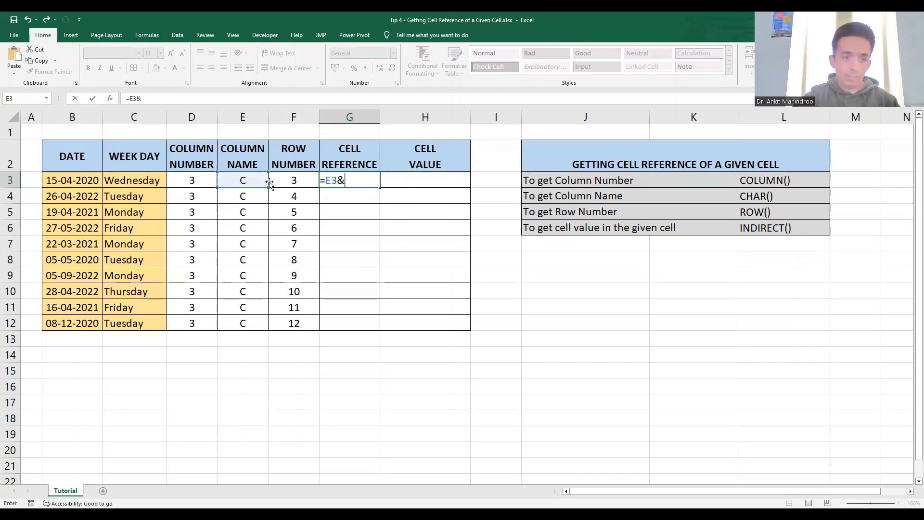
pyautogui.click(296, 182)
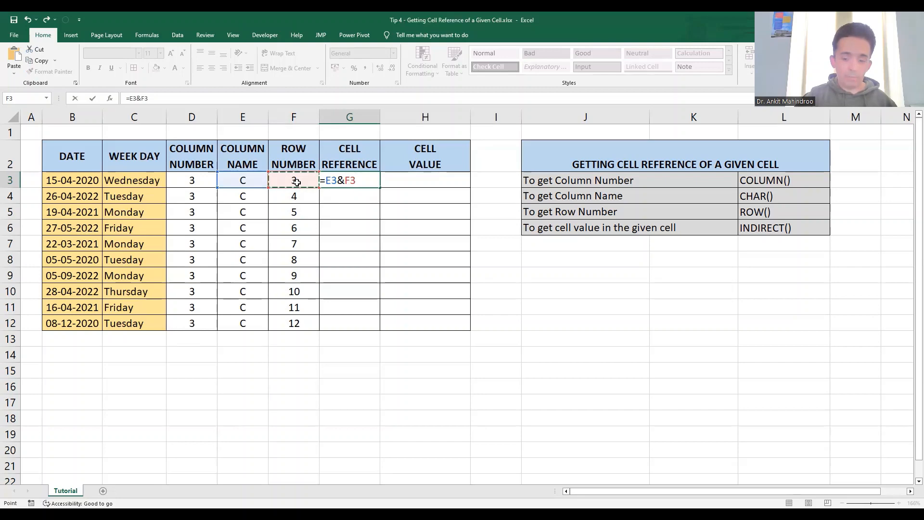
pyautogui.press('Return')
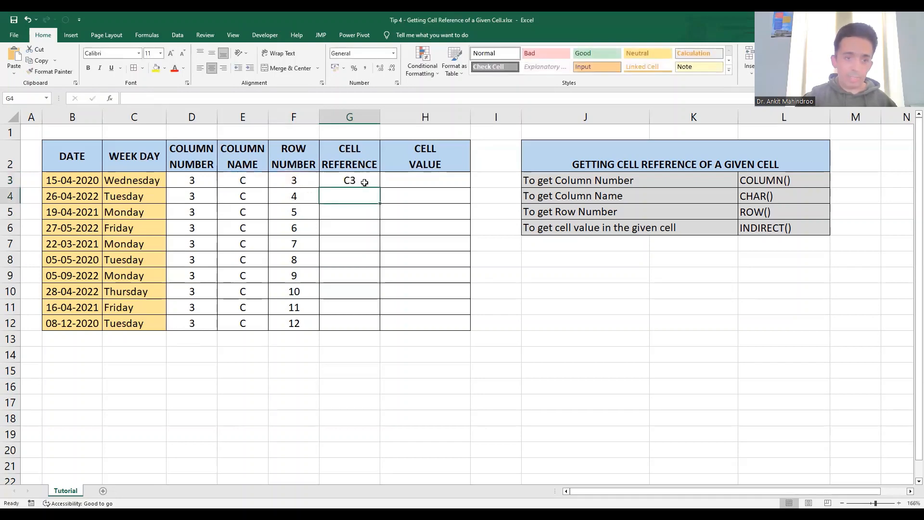
pyautogui.click(364, 183)
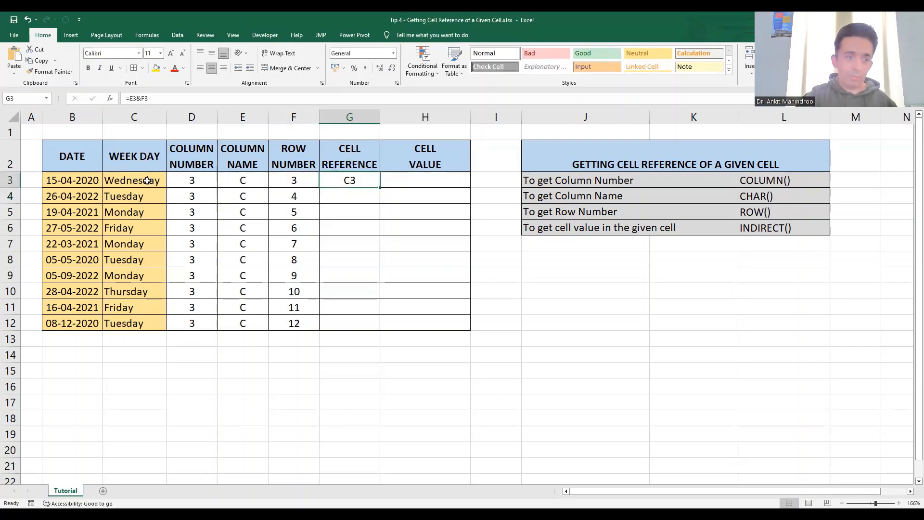
pyautogui.doubleClick(380, 187)
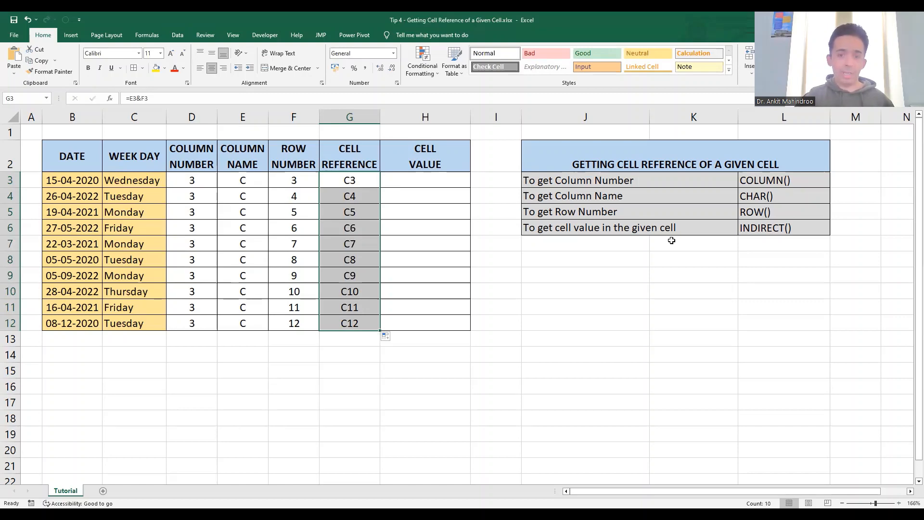
# Start an INDIRECT formula in cell H3 that takes the cell reference in G3 as its reference text.
pyautogui.click(790, 227)
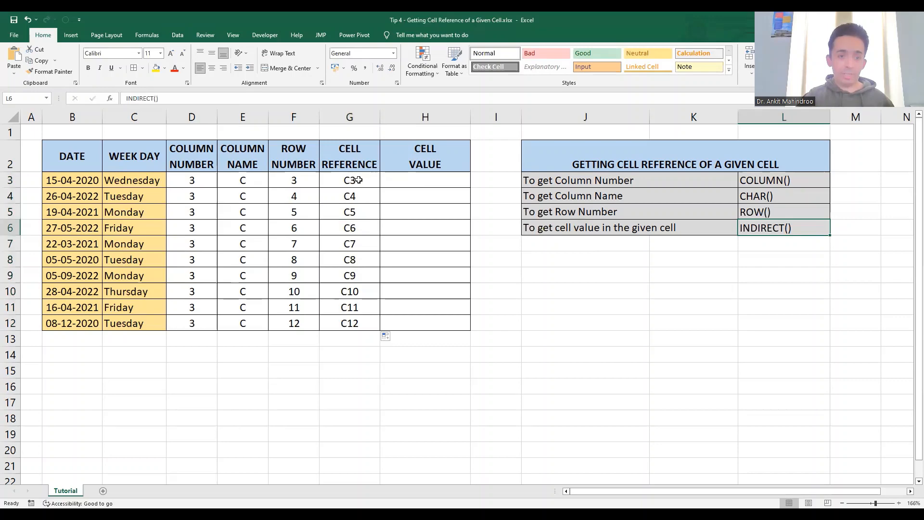
pyautogui.click(420, 179)
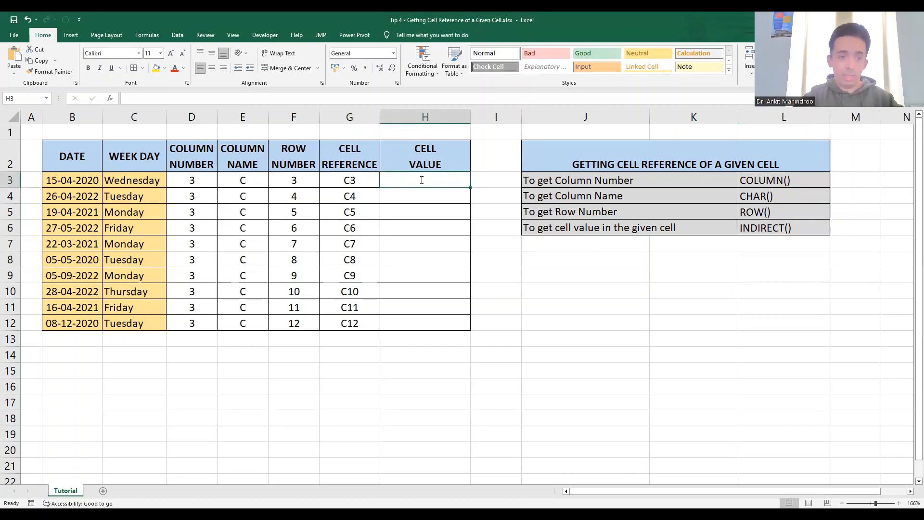
pyautogui.write('=')
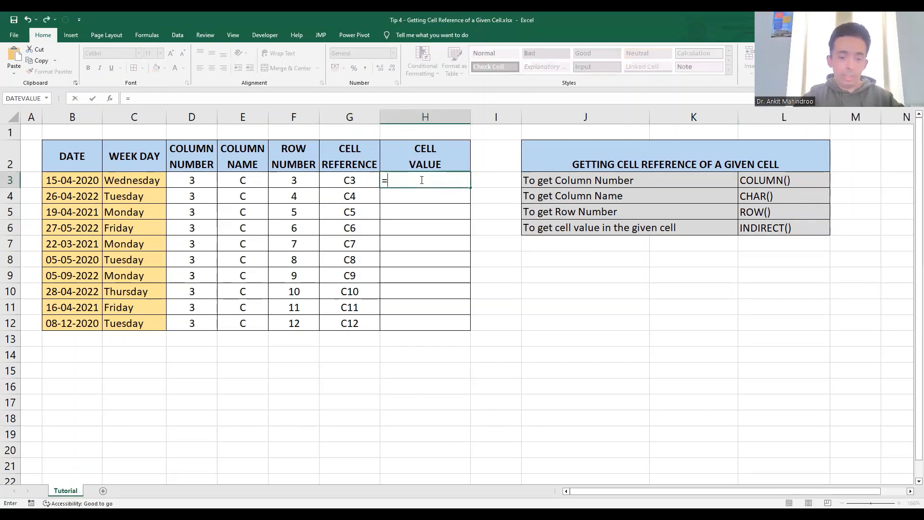
pyautogui.write('INDIRECT')
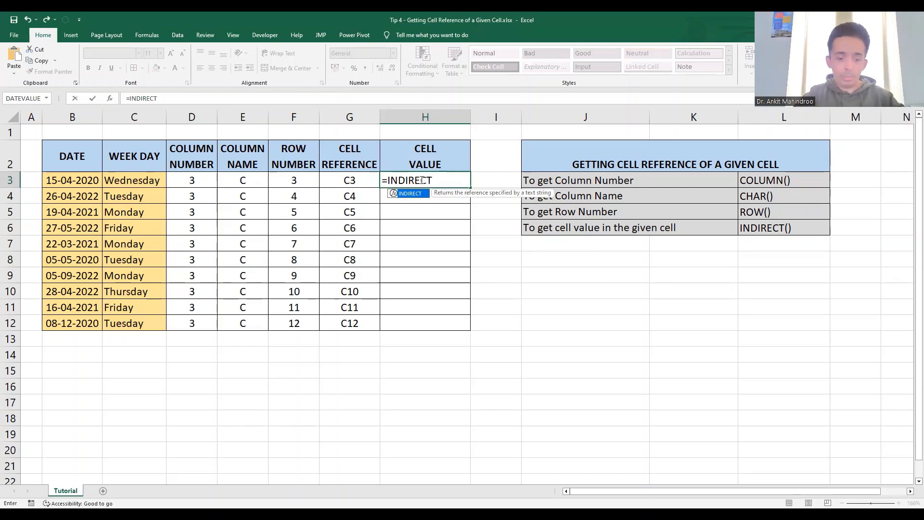
pyautogui.write('(')
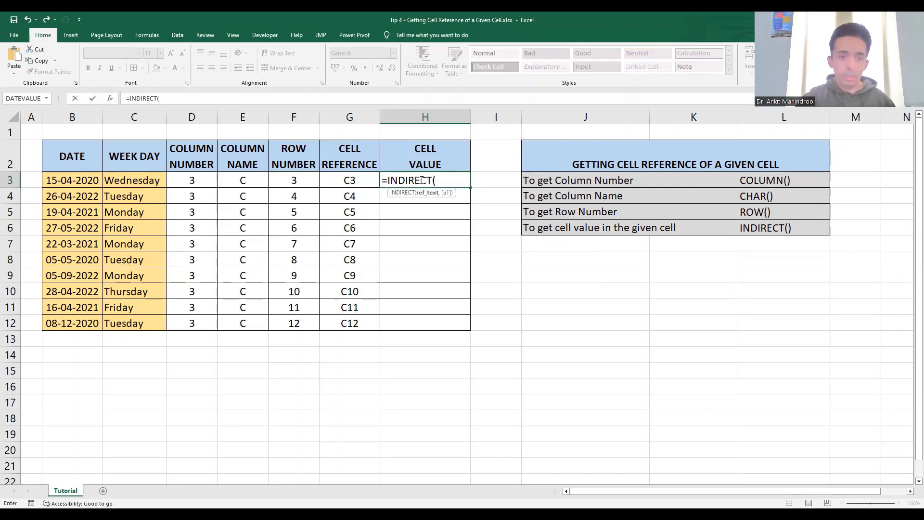
pyautogui.click(363, 182)
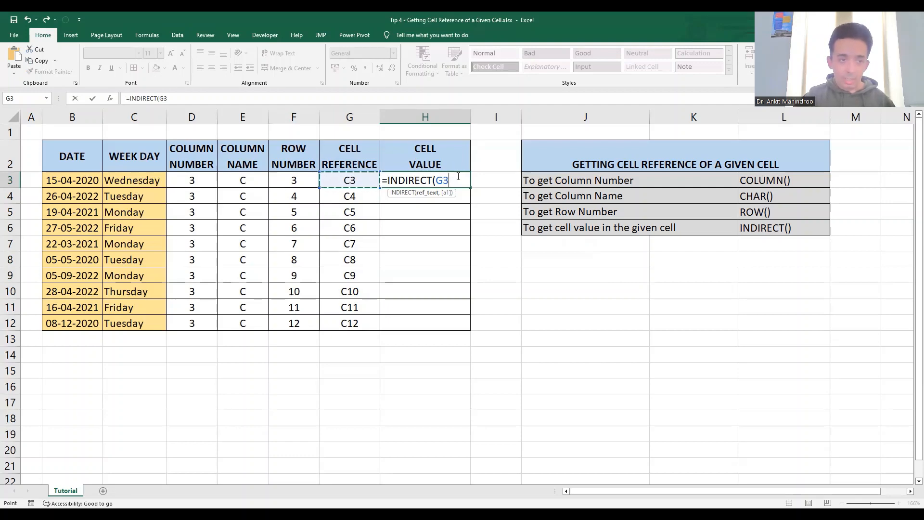
# Set the INDIRECT function's A1 argument to TRUE, giving =INDIRECT(G3,TRUE), and fill it down the Cell Value column through H12.
pyautogui.click(109, 99)
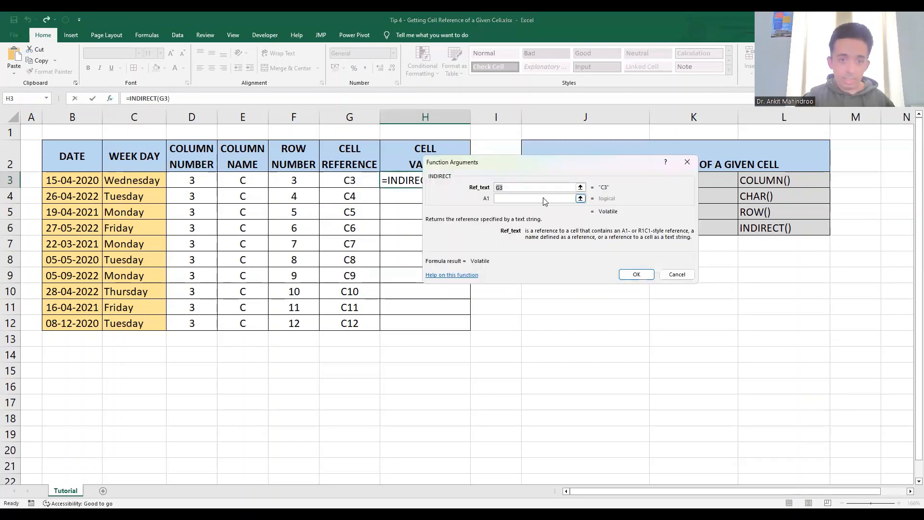
pyautogui.click(544, 198)
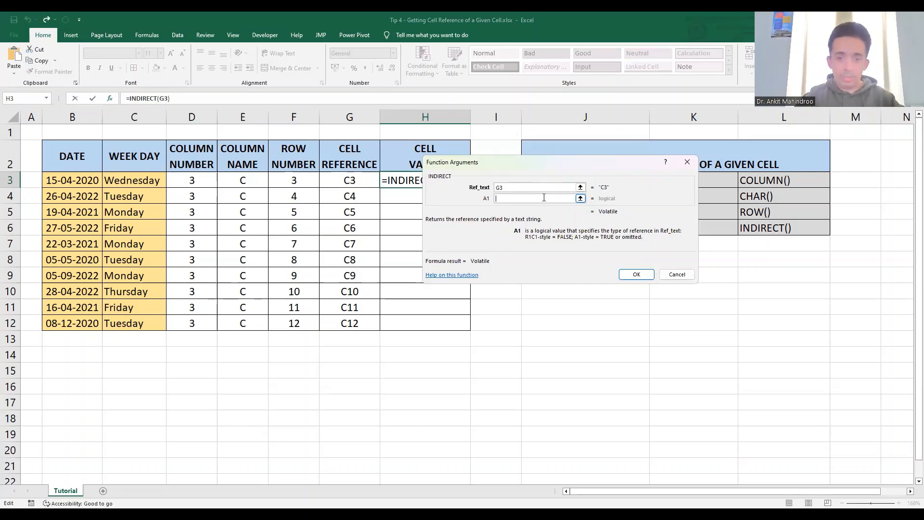
pyautogui.write('TR')
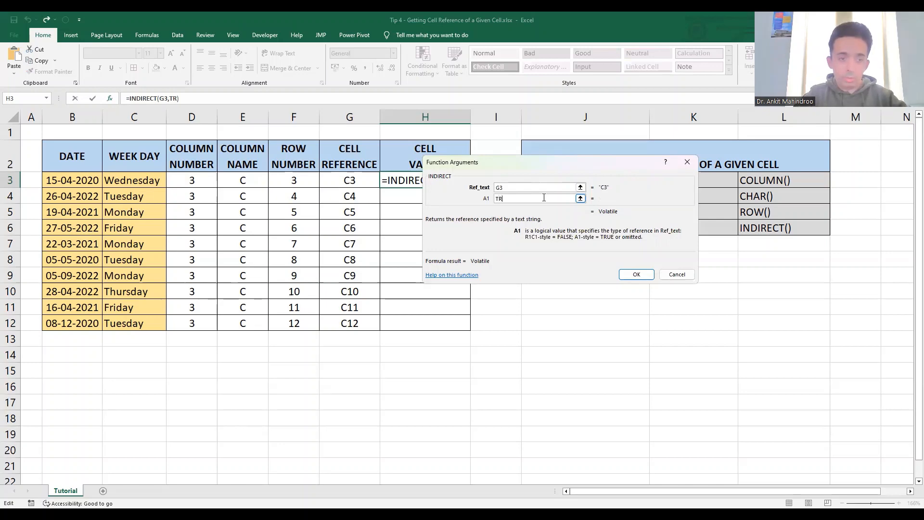
pyautogui.write('UE')
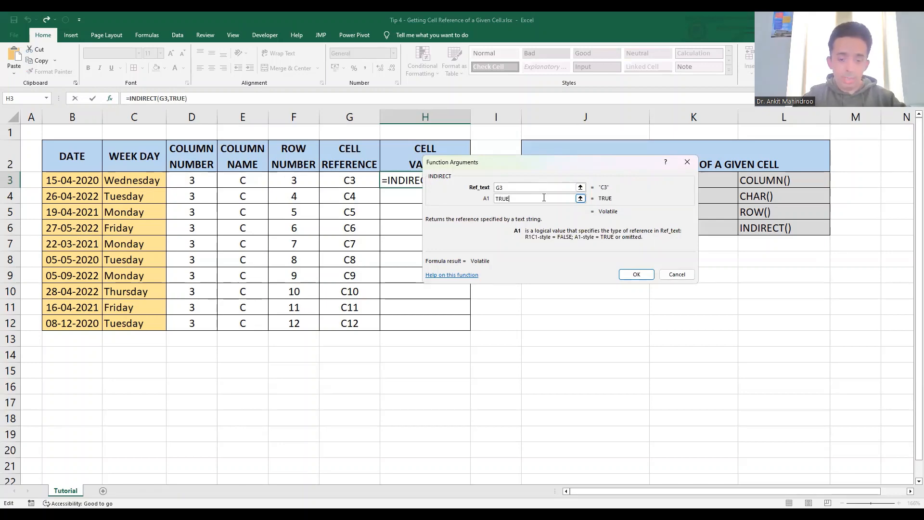
pyautogui.click(640, 275)
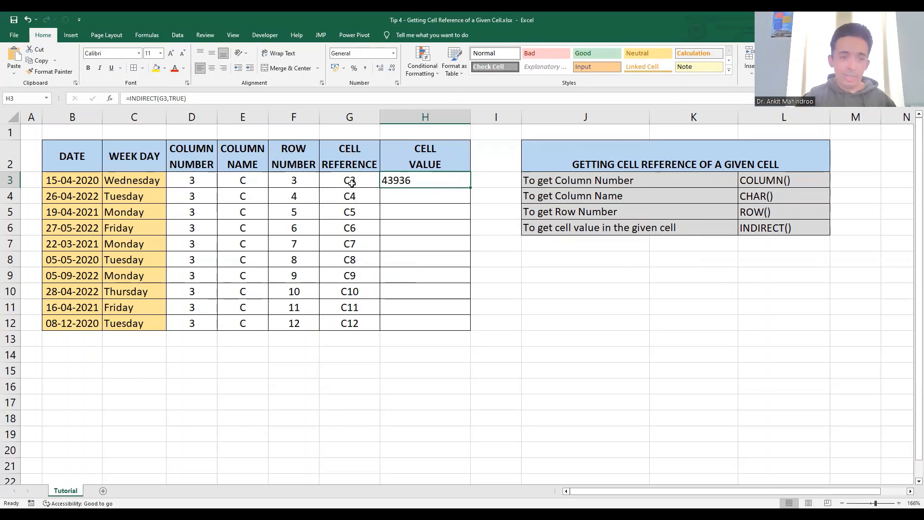
pyautogui.doubleClick(471, 187)
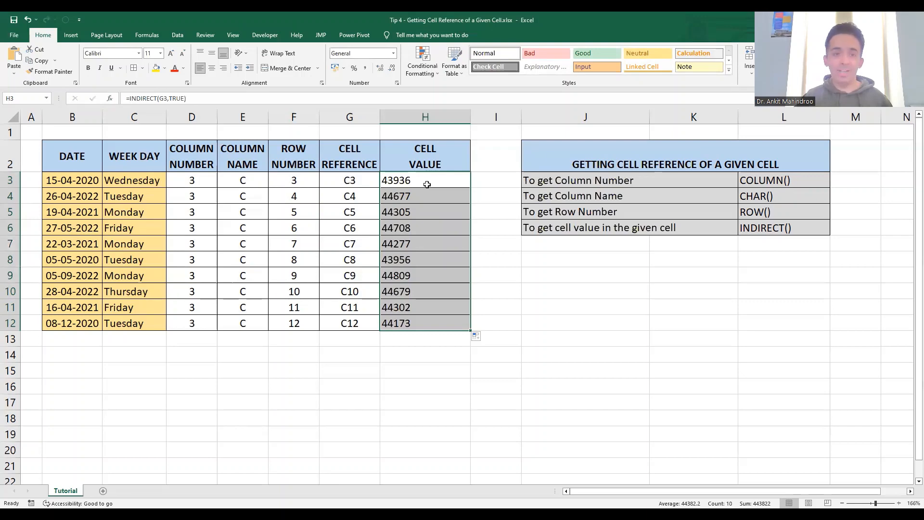
# Apply the custom number format dddd to the Cell Value results in H3:H12.
pyautogui.rightClick(426, 184)
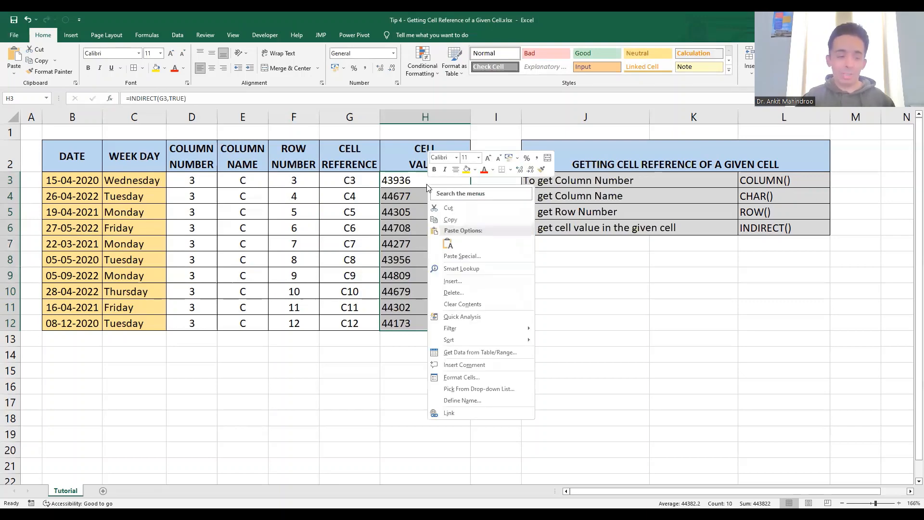
pyautogui.click(471, 377)
pyautogui.click(362, 366)
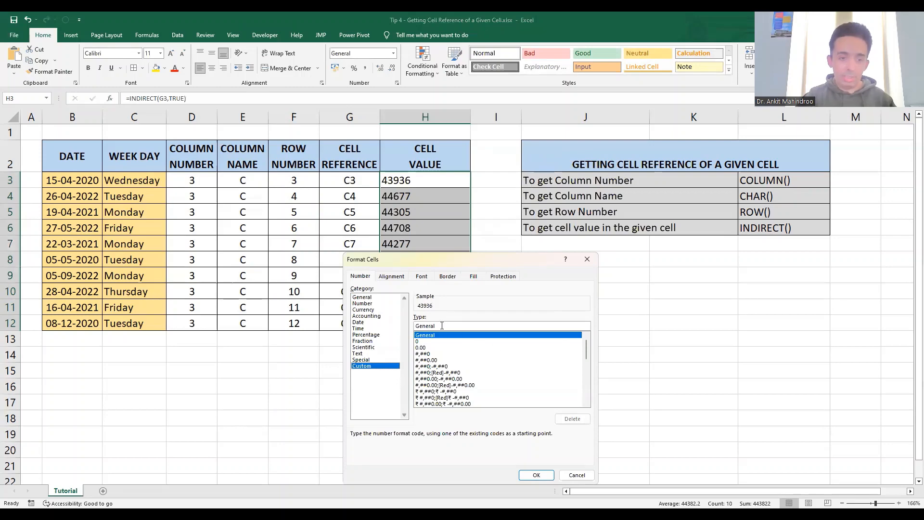
pyautogui.moveTo(442, 325); pyautogui.dragTo(402, 328)
pyautogui.write('dd')
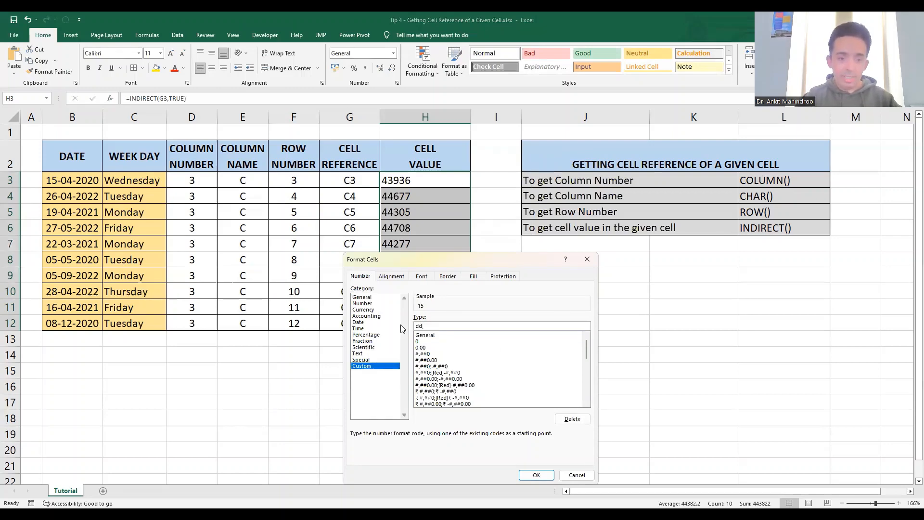
pyautogui.write('dd')
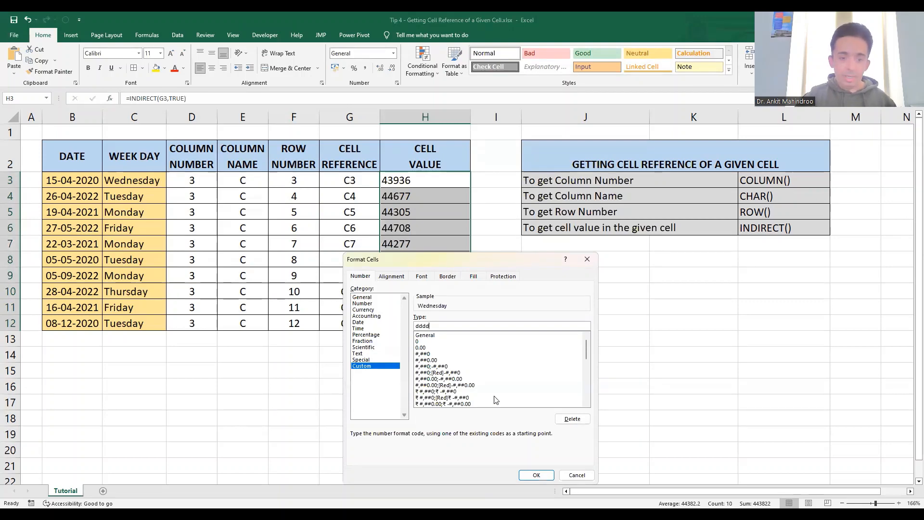
pyautogui.click(538, 475)
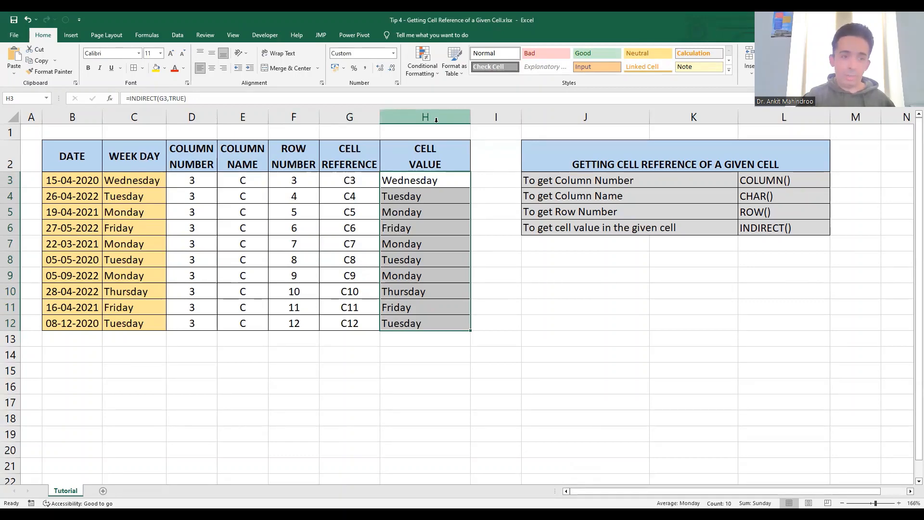
# Review the Column Number and Column Name columns alongside the COLUMN() and CHAR() entries in the function reference table.
pyautogui.click(190, 117)
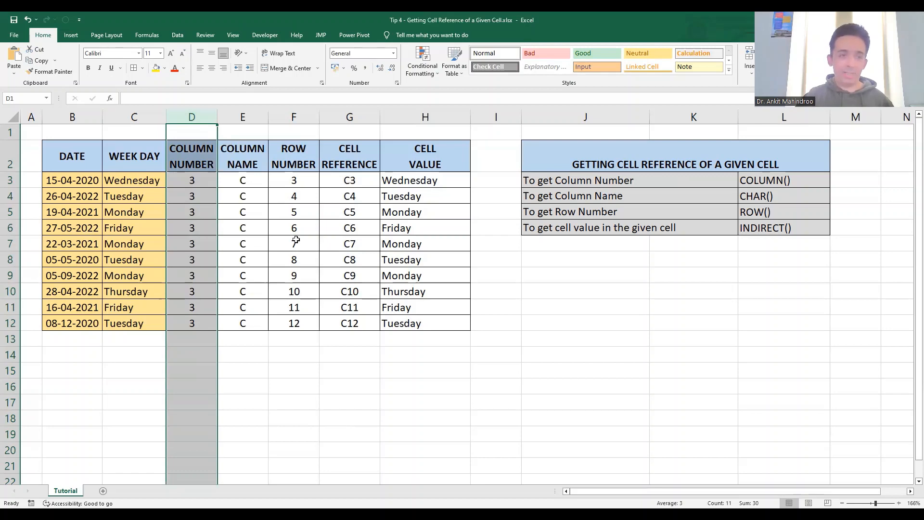
pyautogui.click(240, 113)
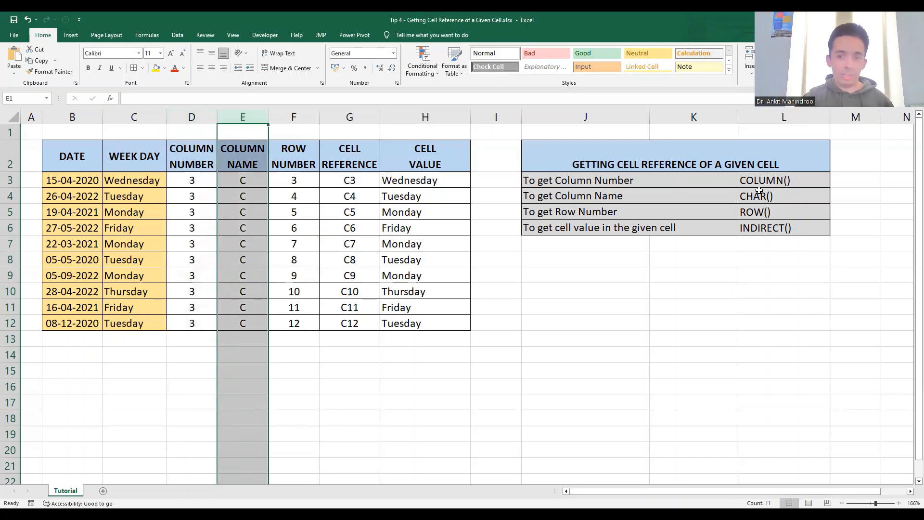
pyautogui.click(774, 180)
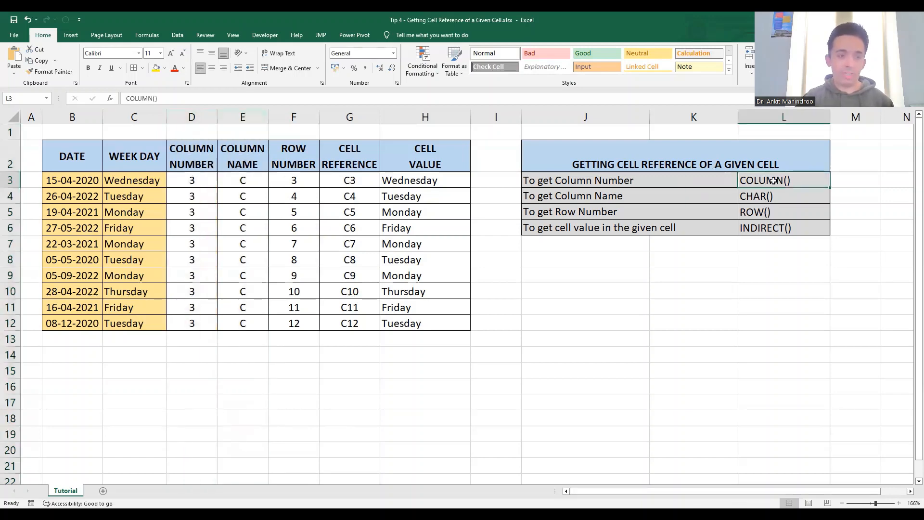
pyautogui.hotkey('shift', 'Down')
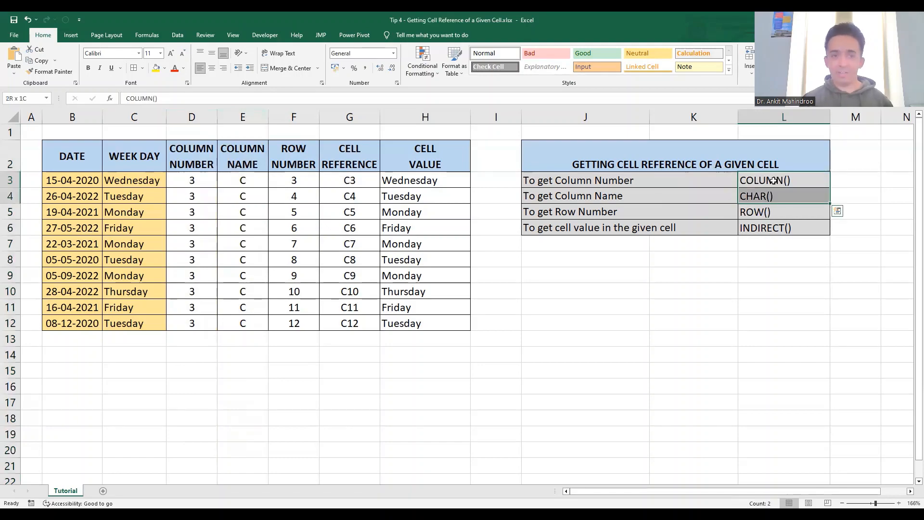